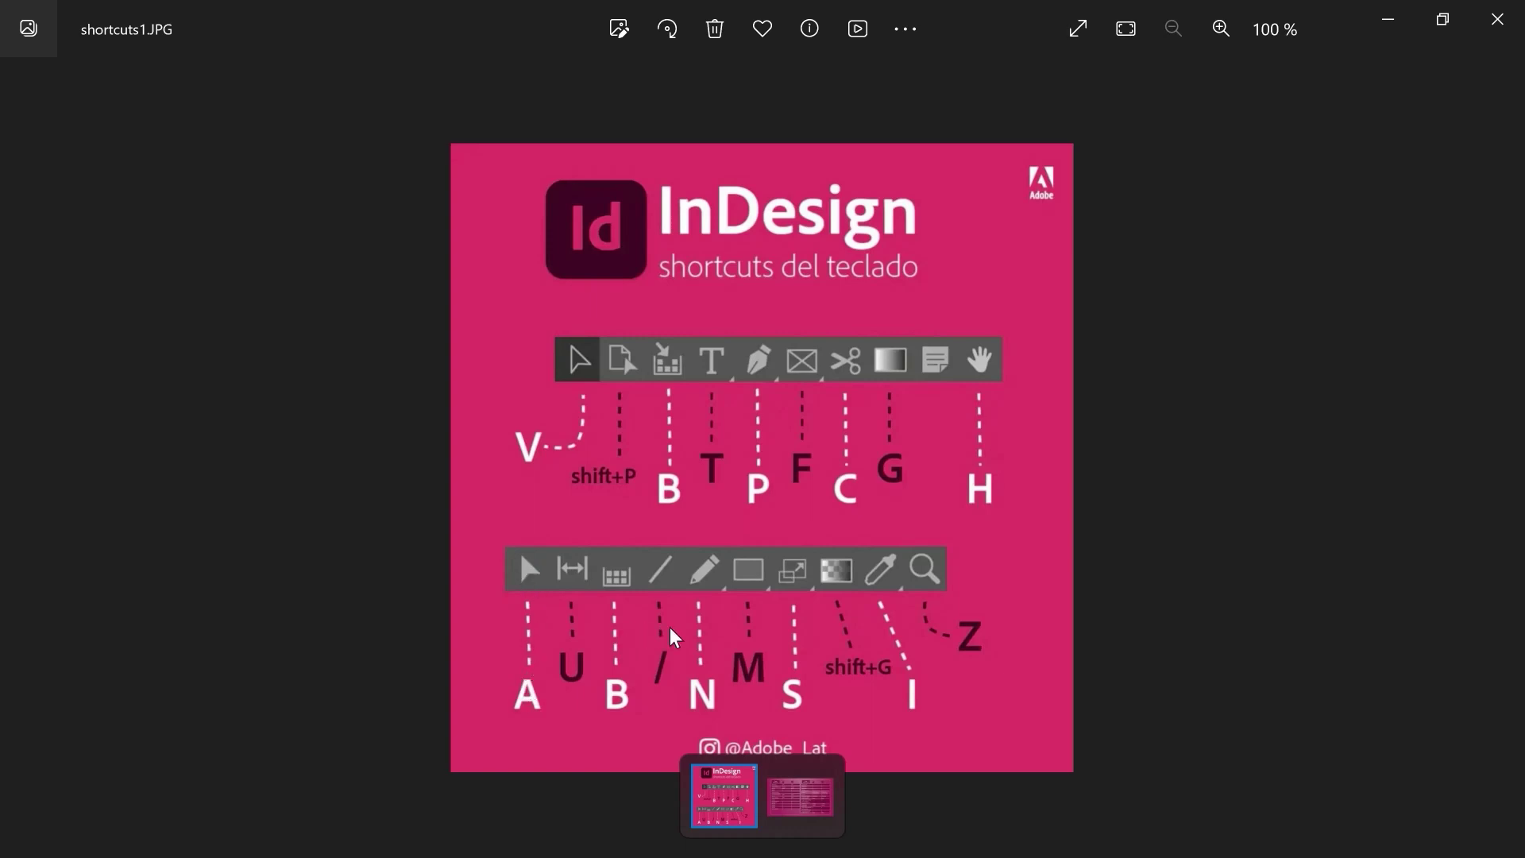
View the second keyboard shortcut reference image in the photo viewer
{"action": "left_click", "coordinate": [798, 792]}
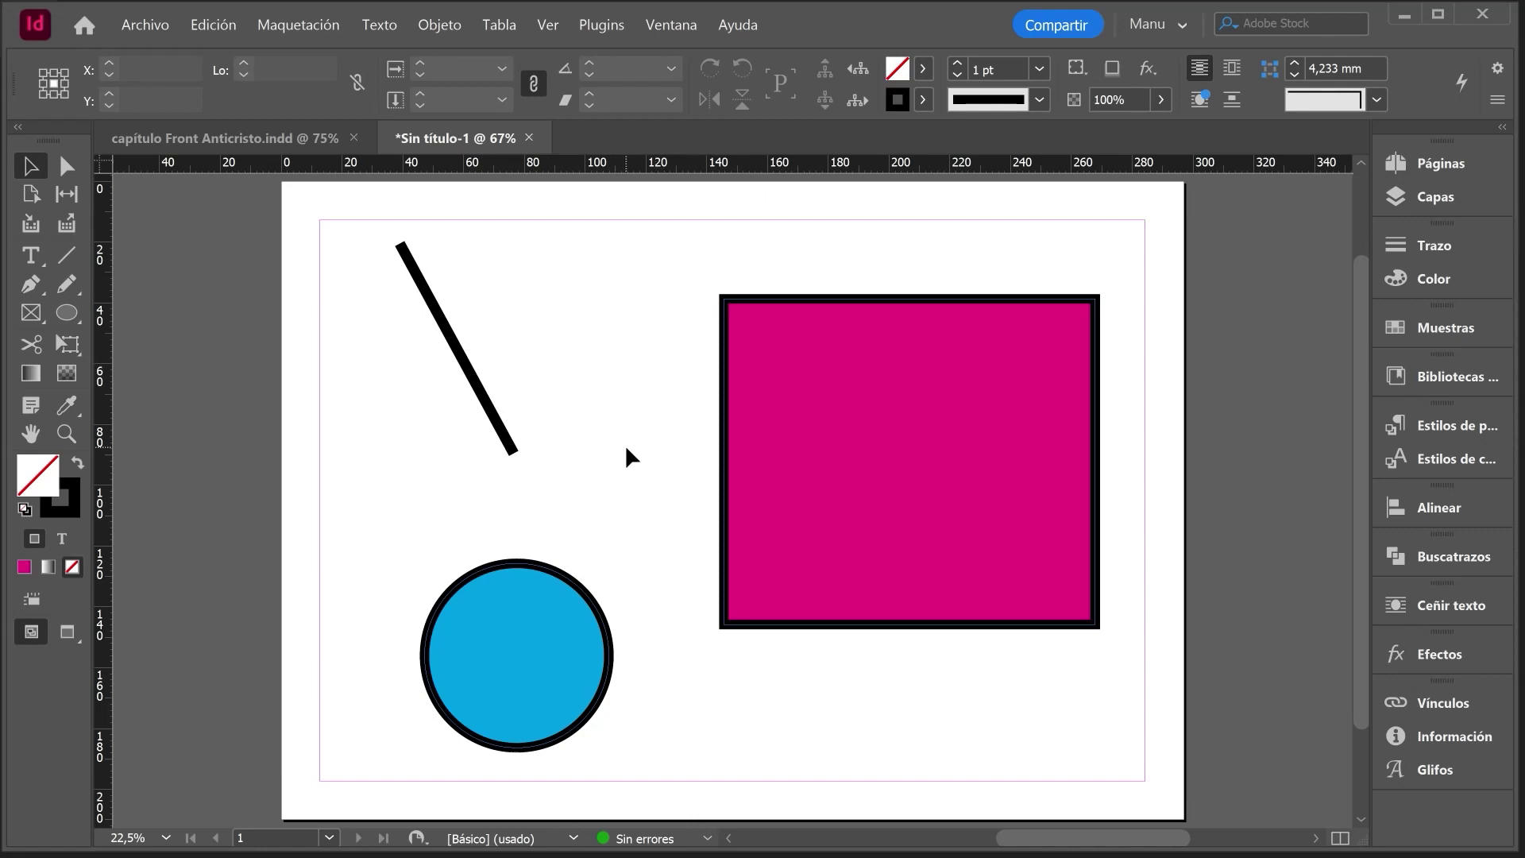
Move the magenta rectangle slightly, then reposition its upper-left anchor point at about X 148.5 mm, Y 29 mm with Direct Selection
{"action": "key", "text": "h"}
{"action": "left_click_drag", "start_coordinate": [575, 385], "coordinate": [617, 398]}
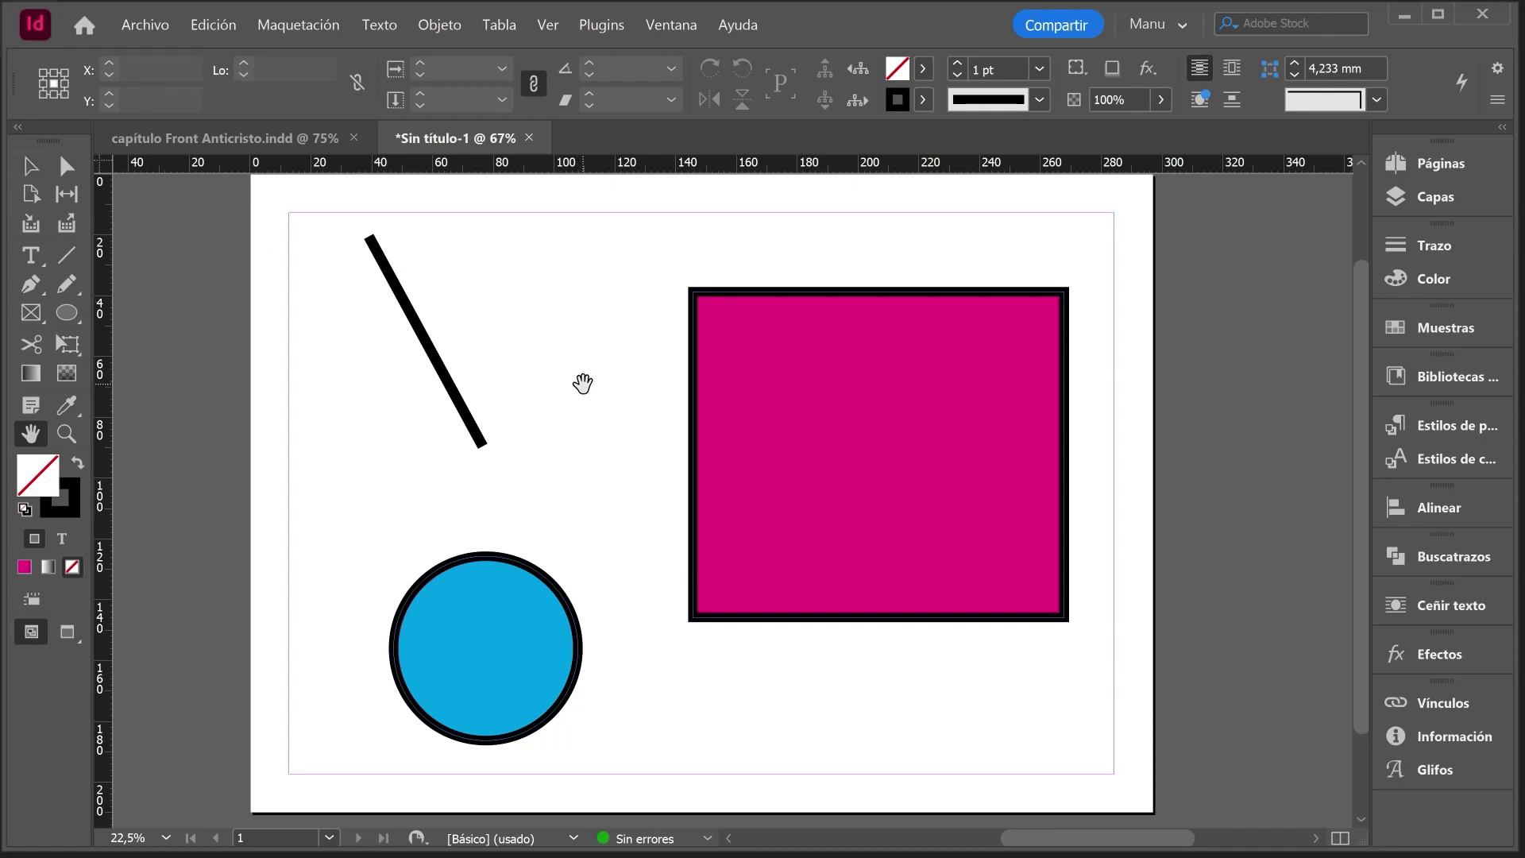
{"action": "key", "text": "v"}
{"action": "left_click", "coordinate": [847, 397]}
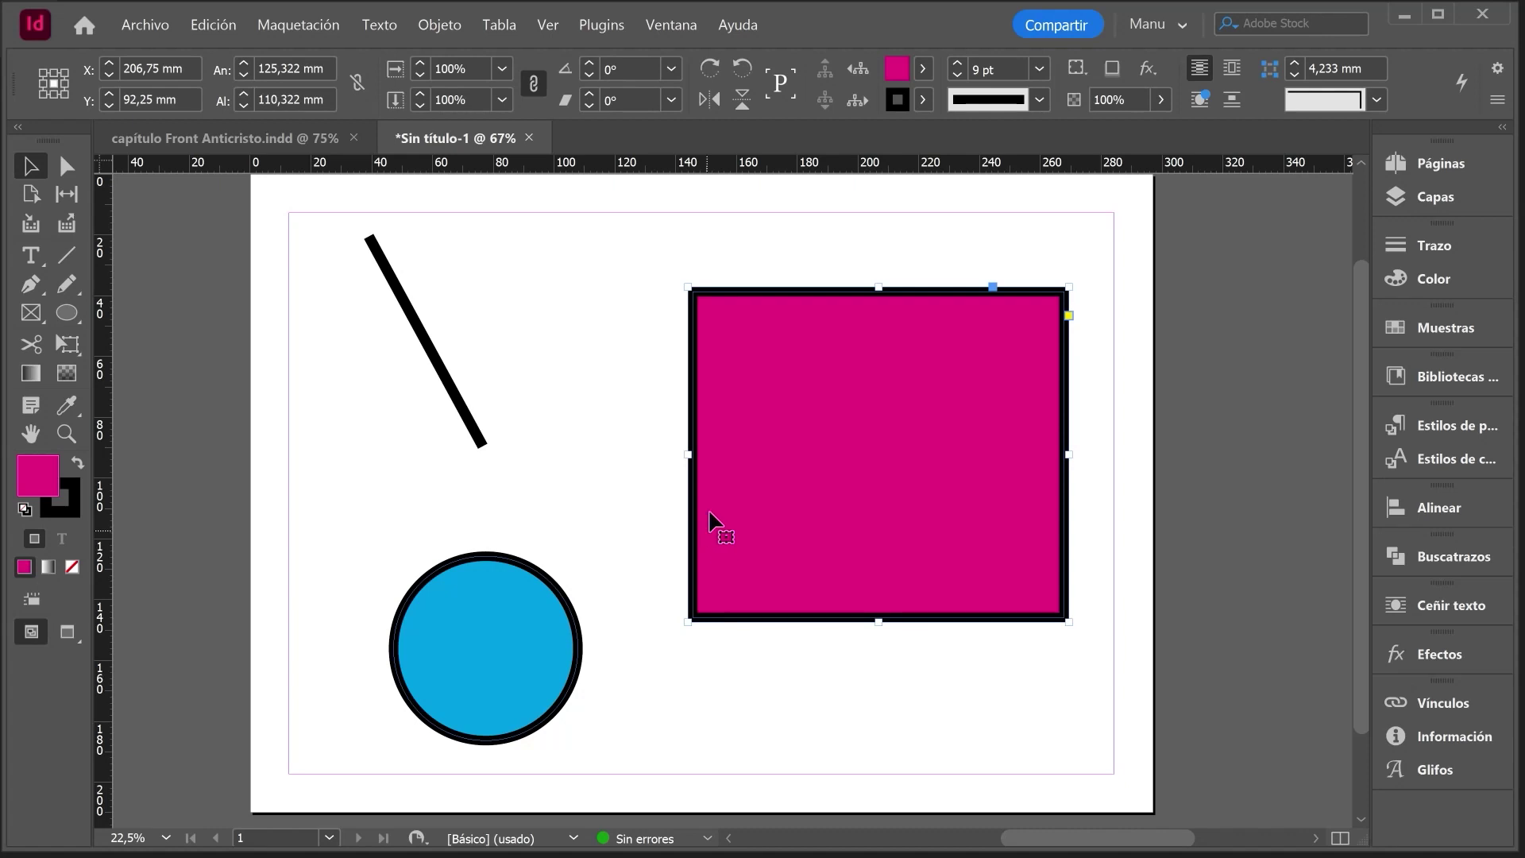
{"action": "key", "text": "a"}
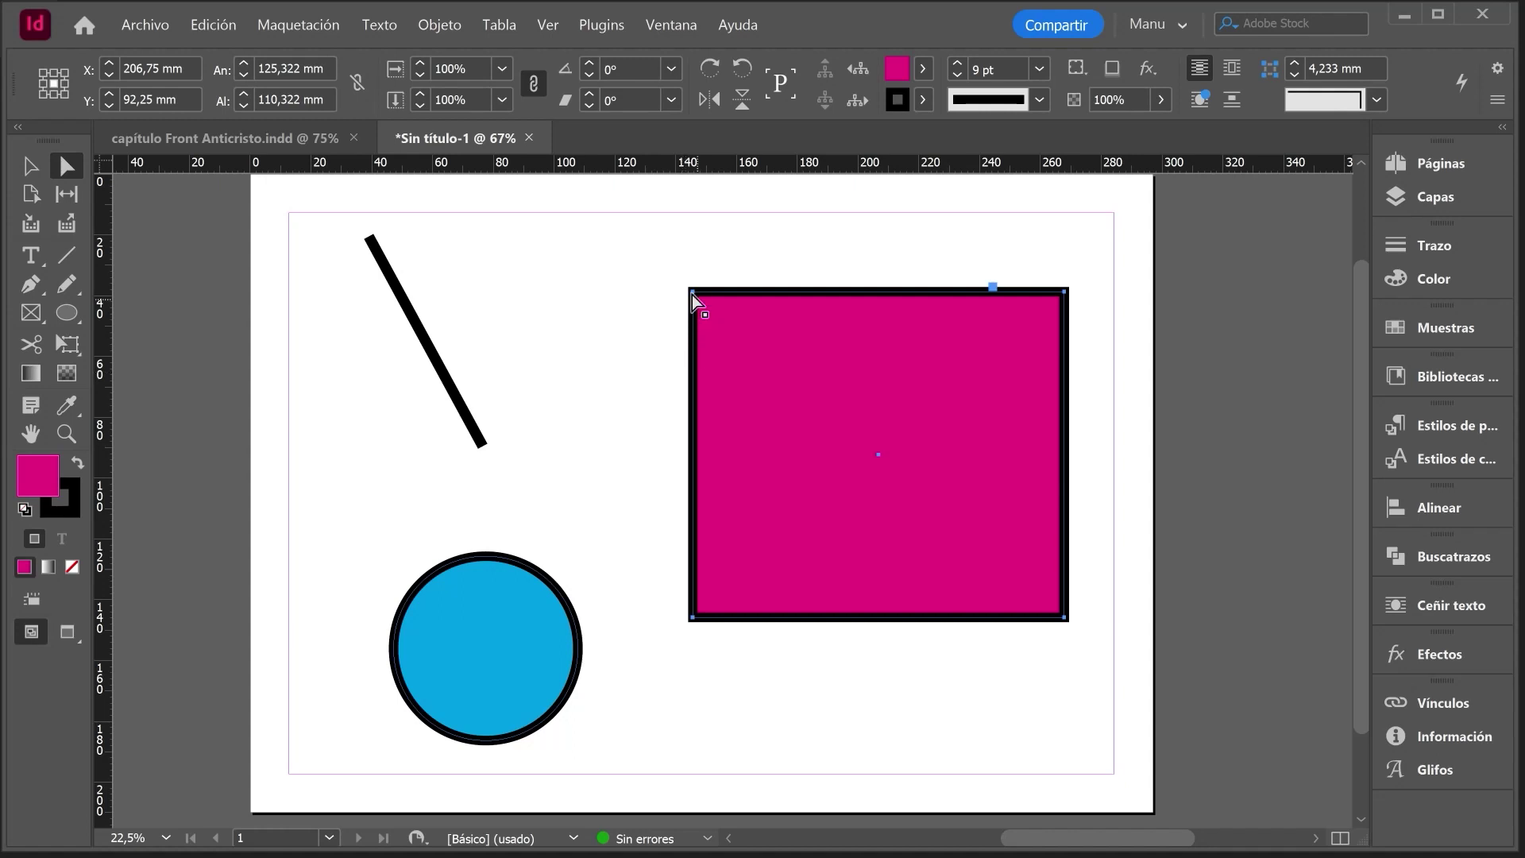
{"action": "mouse_move", "coordinate": [692, 297]}
{"action": "left_mouse_down"}
{"action": "mouse_move", "coordinate": [667, 299]}
{"action": "mouse_move", "coordinate": [665, 326]}
{"action": "mouse_move", "coordinate": [680, 312]}
{"action": "left_mouse_up"}
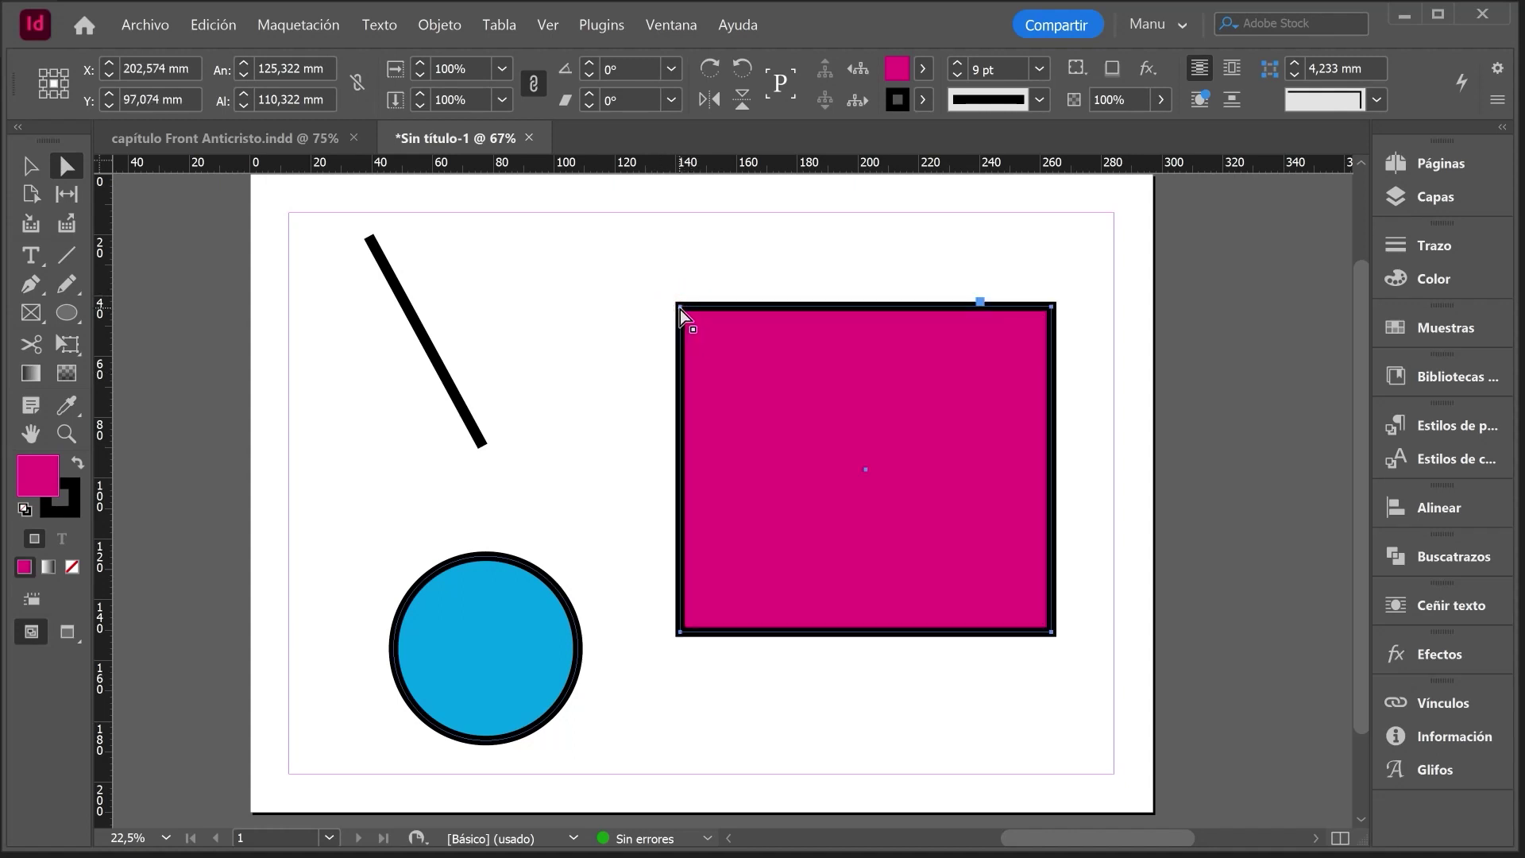
{"action": "left_click_drag", "start_coordinate": [681, 310], "coordinate": [700, 260]}
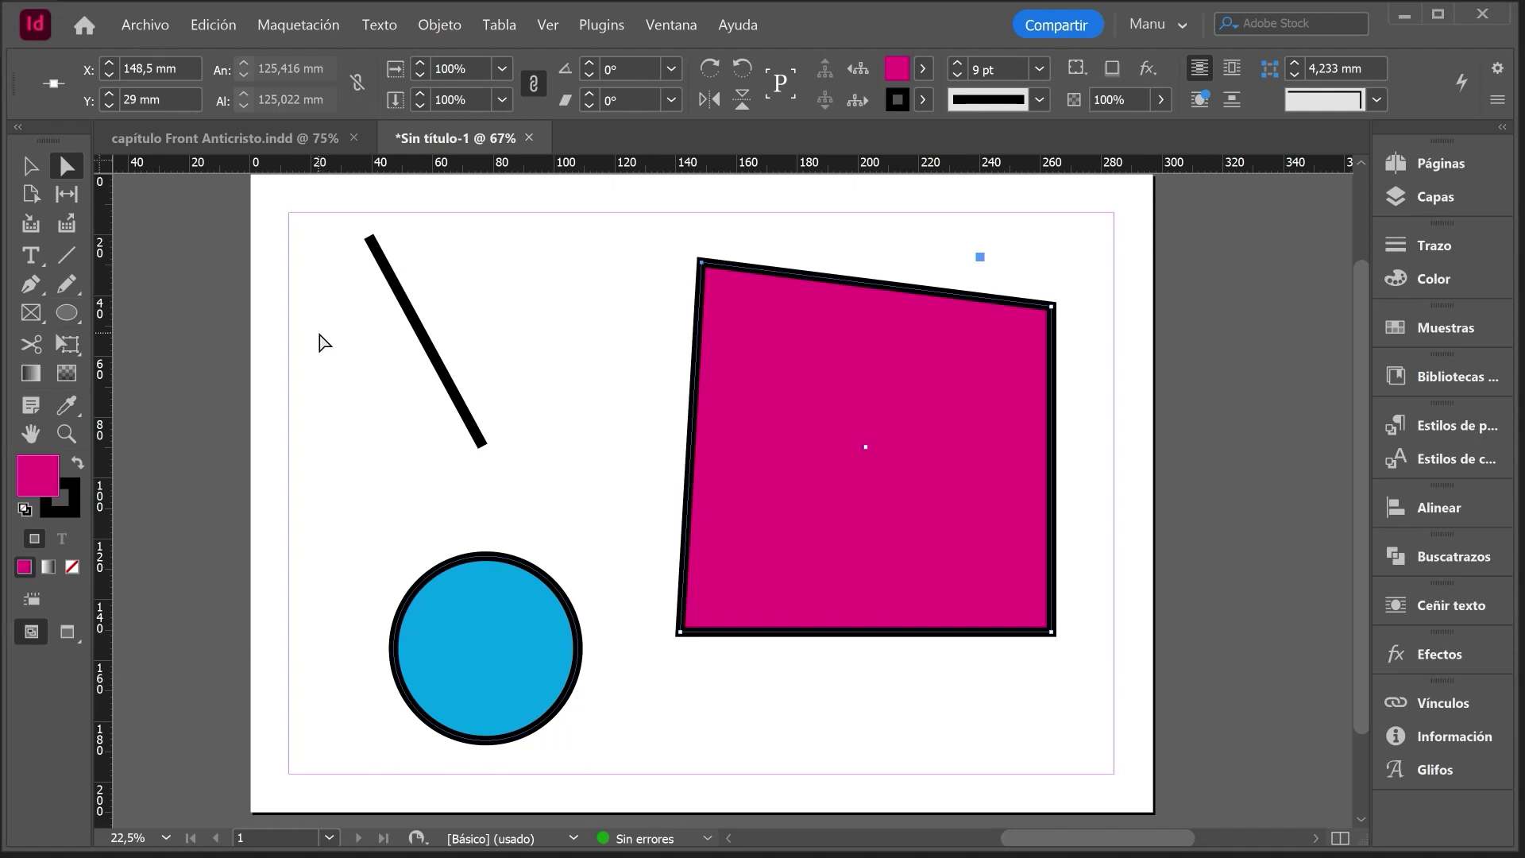
Open the keyboard shortcuts settings, review the available shortcut sets and keep [Por defecto] selected
{"action": "left_click", "coordinate": [216, 26]}
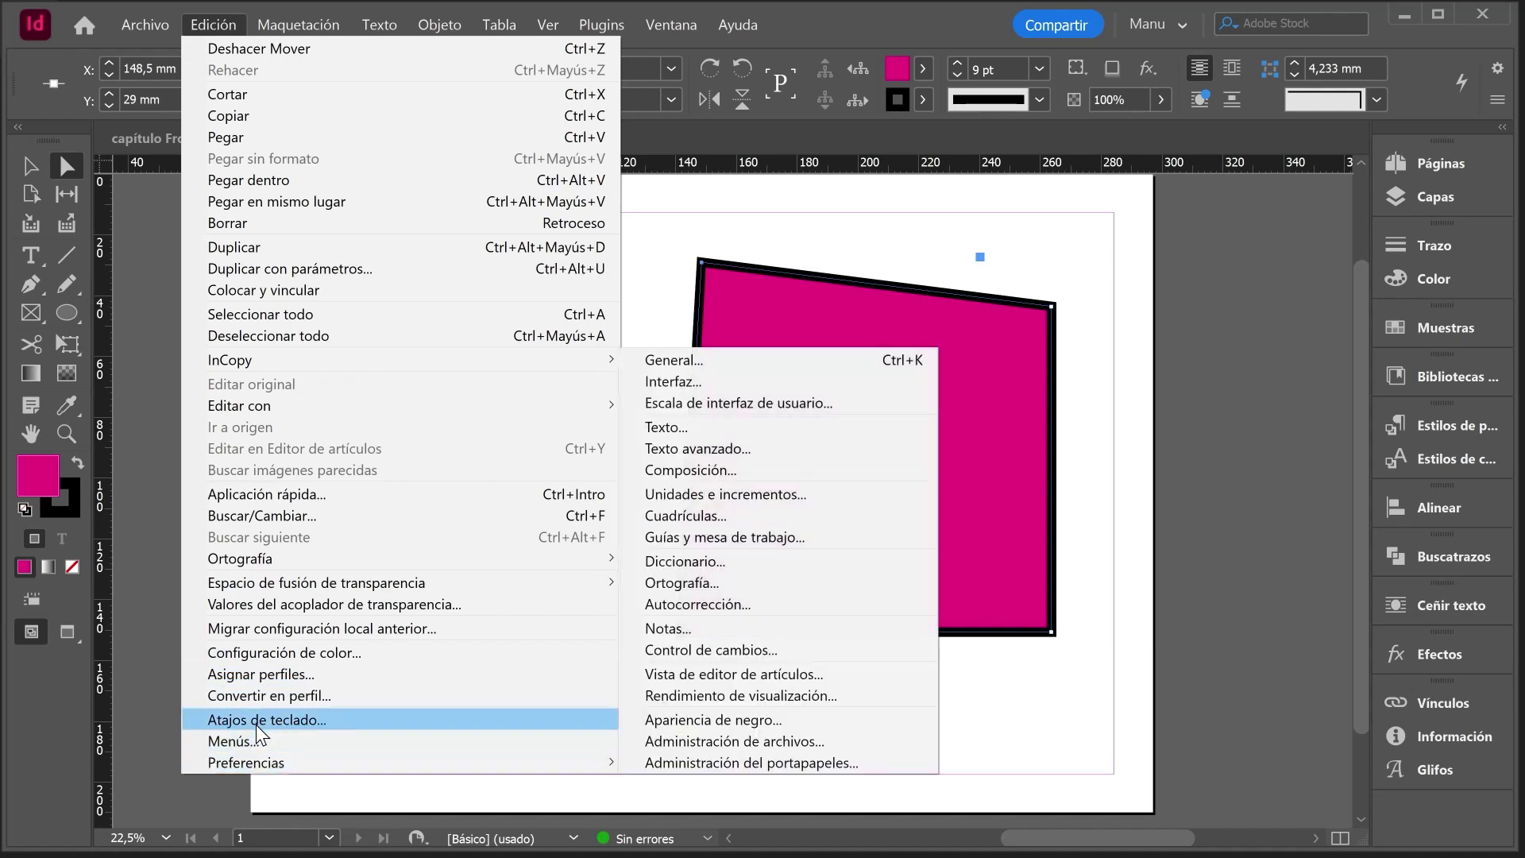
{"action": "left_click", "coordinate": [296, 720]}
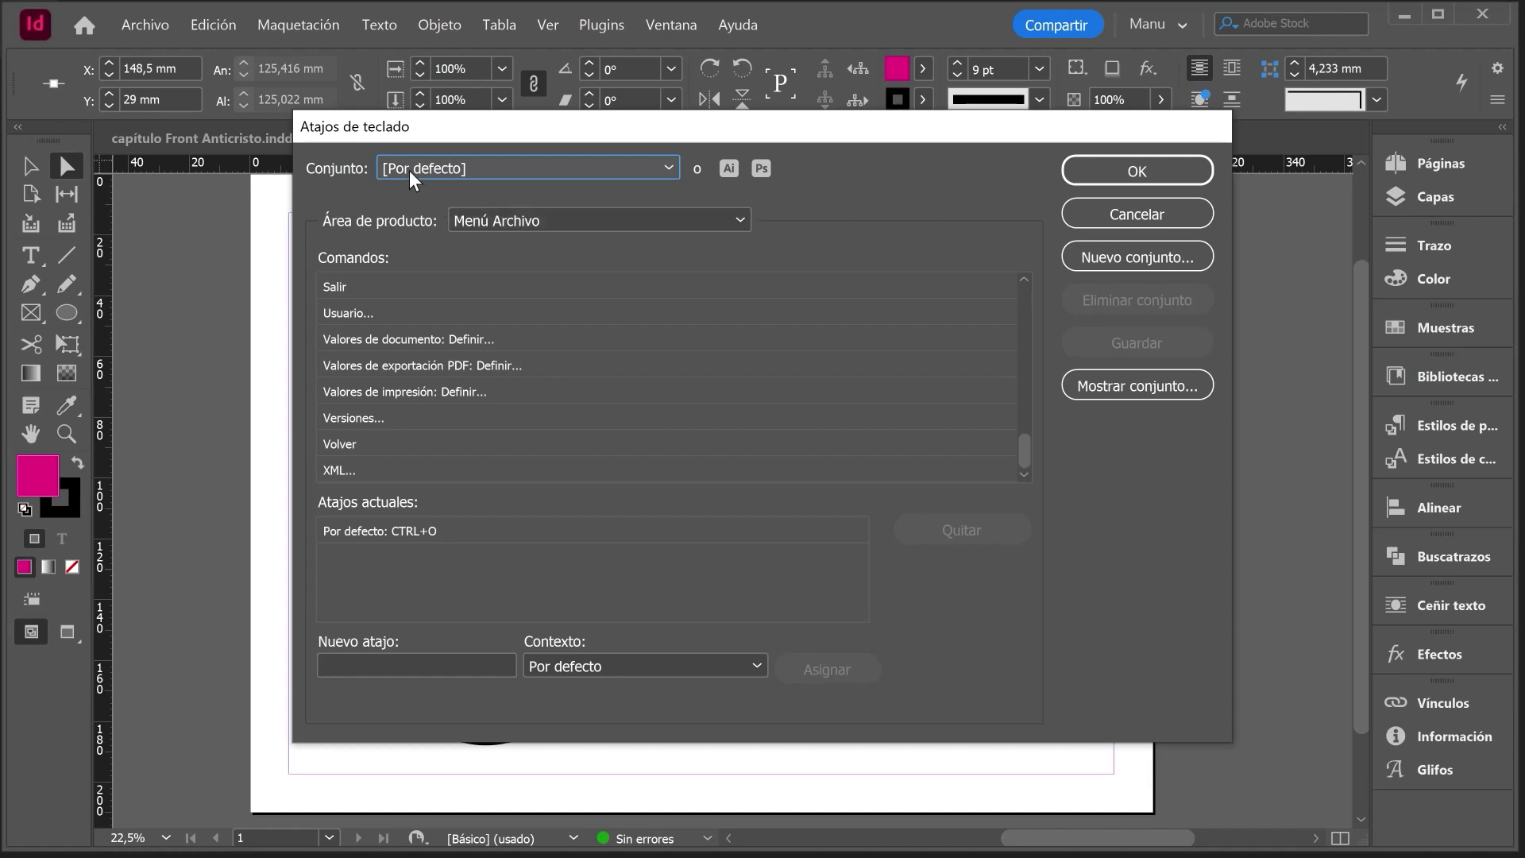
{"action": "left_click", "coordinate": [669, 168]}
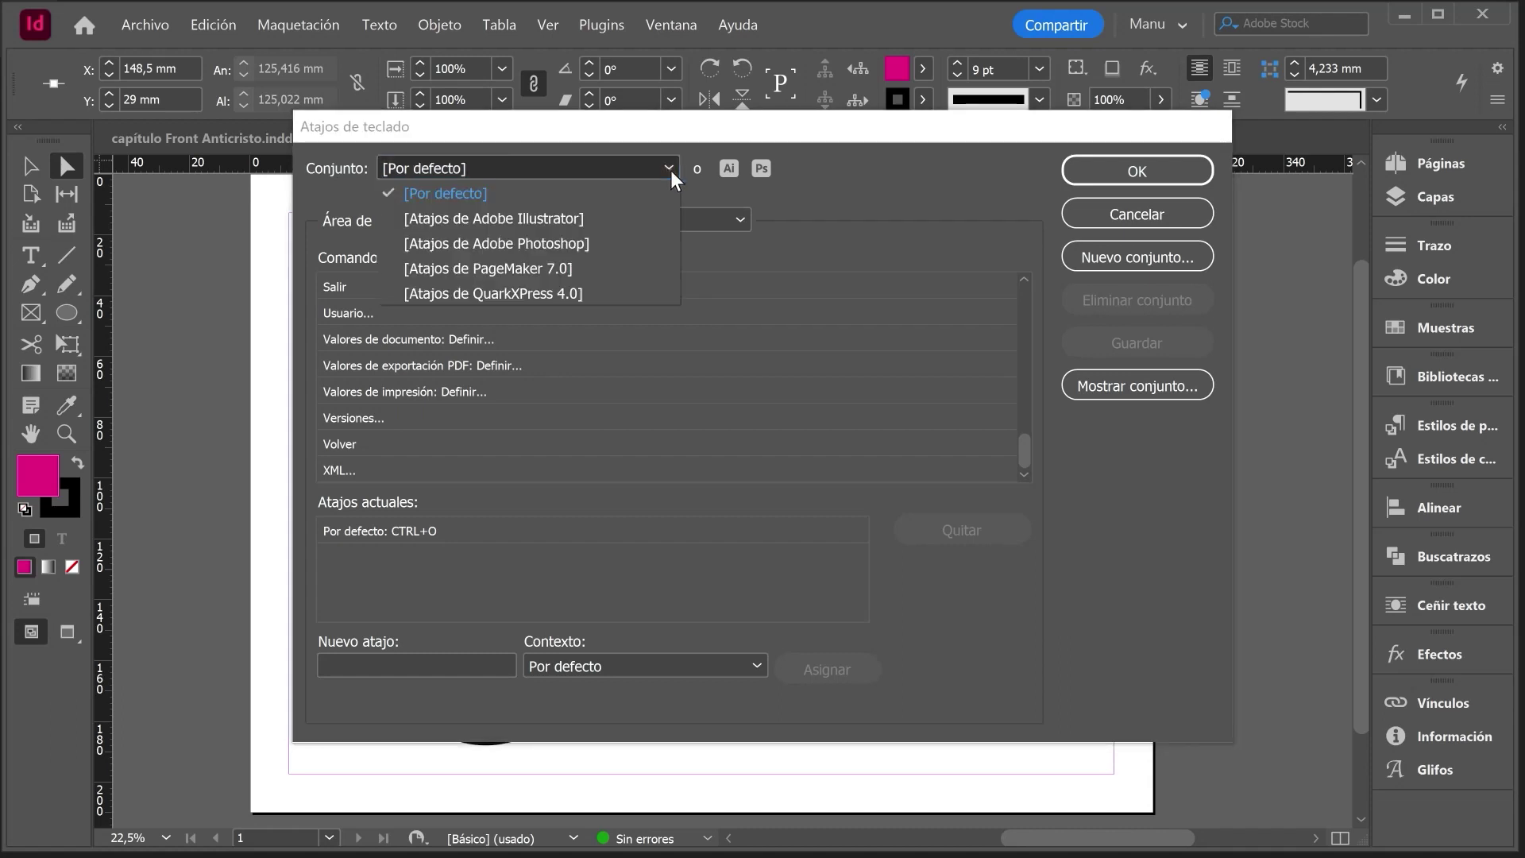
{"action": "left_click", "coordinate": [450, 193]}
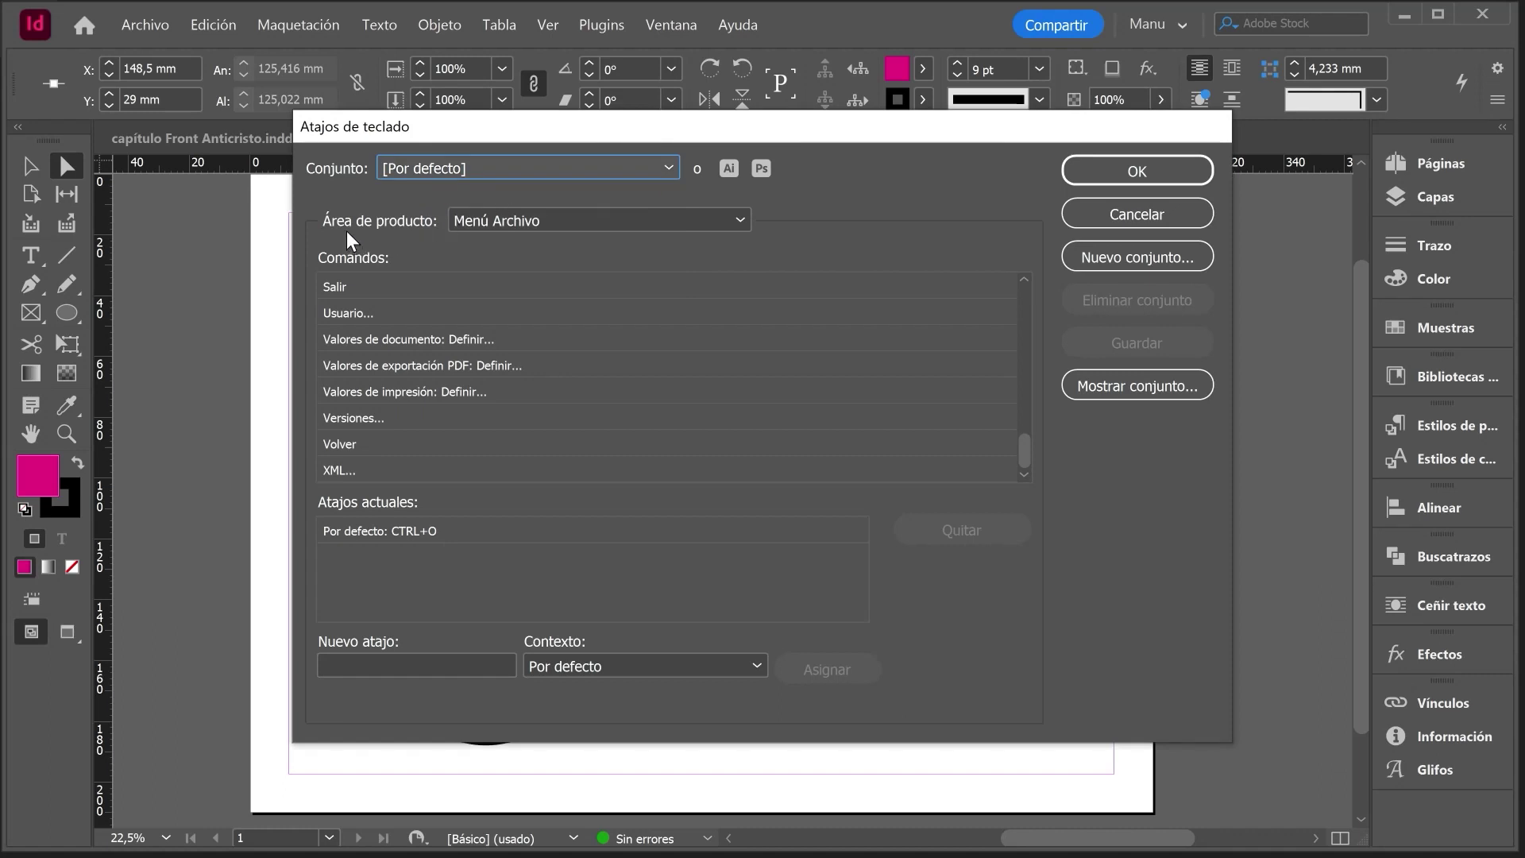
Look up the shortcut of a special-character command in the Menú Texto product area, then close the shortcut settings without saving
{"action": "left_click", "coordinate": [699, 220]}
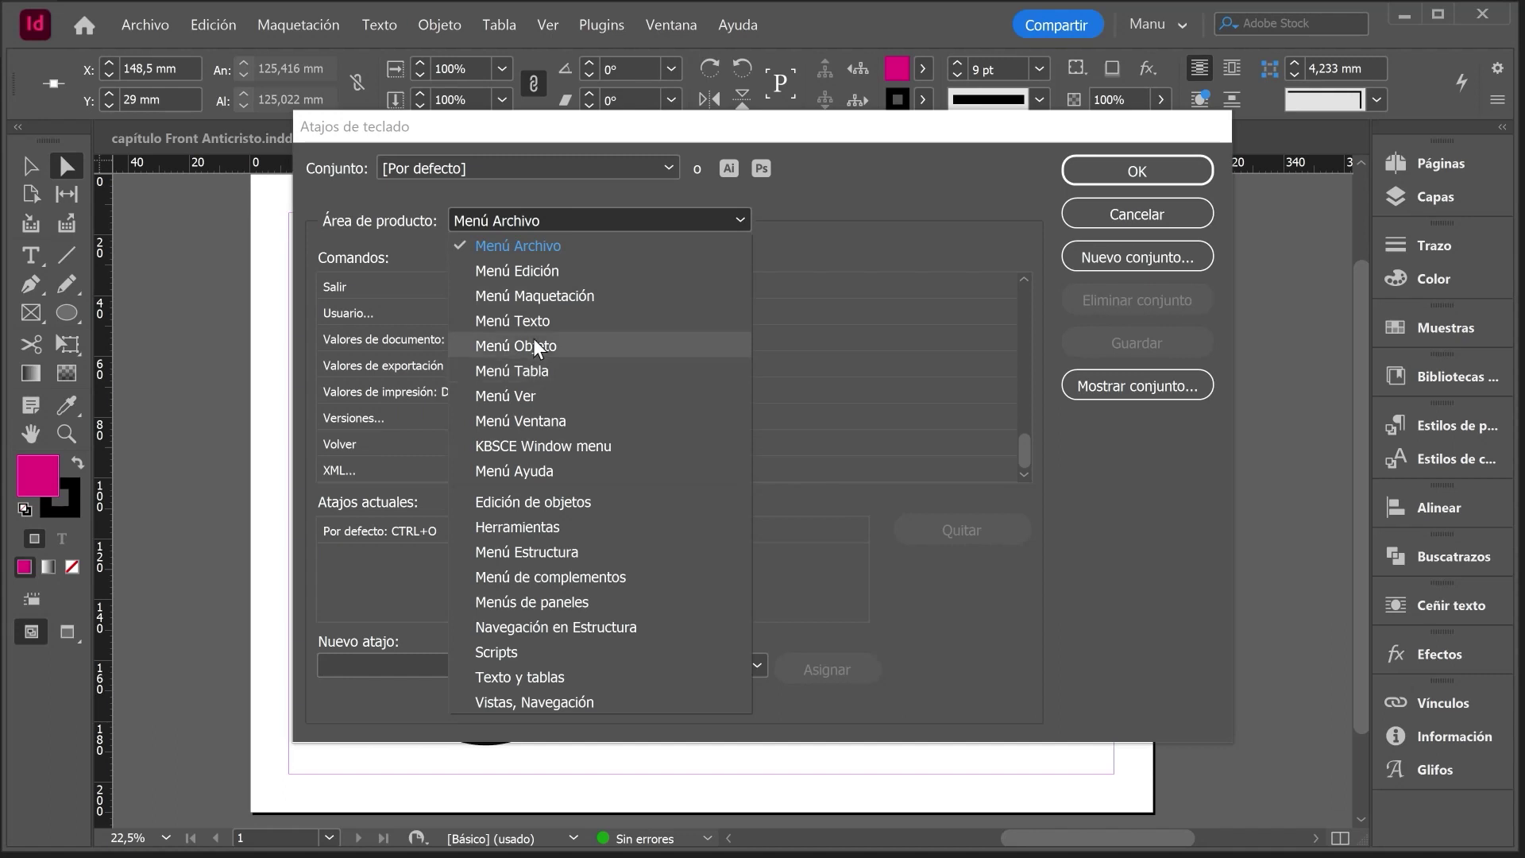
{"action": "left_click", "coordinate": [535, 321]}
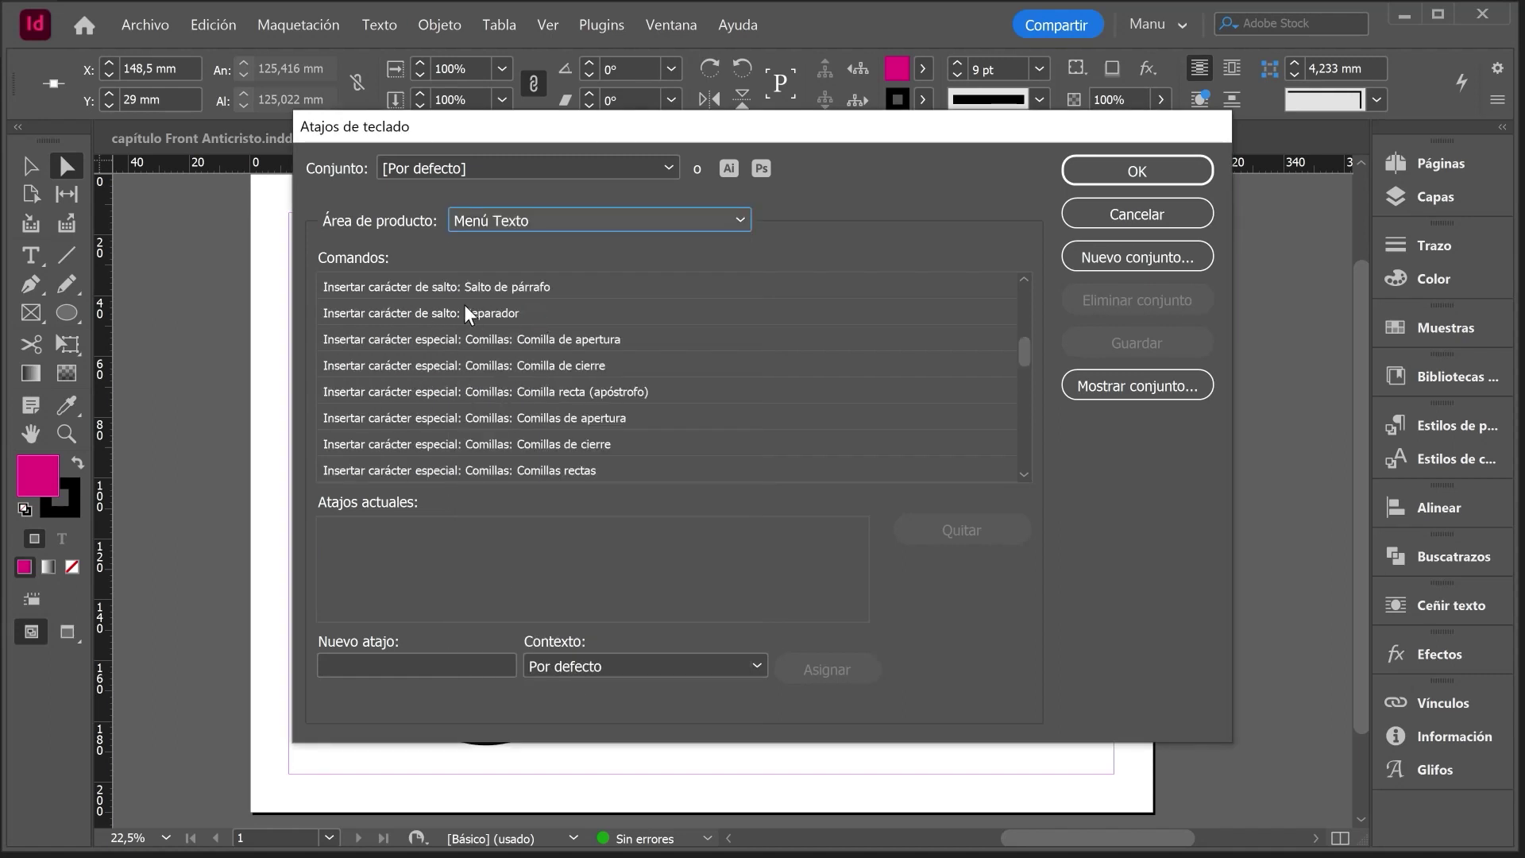
{"action": "scroll", "coordinate": [435, 346], "scroll_direction": "down", "scroll_amount": 3}
{"action": "scroll", "coordinate": [437, 374], "scroll_direction": "down", "scroll_amount": 5}
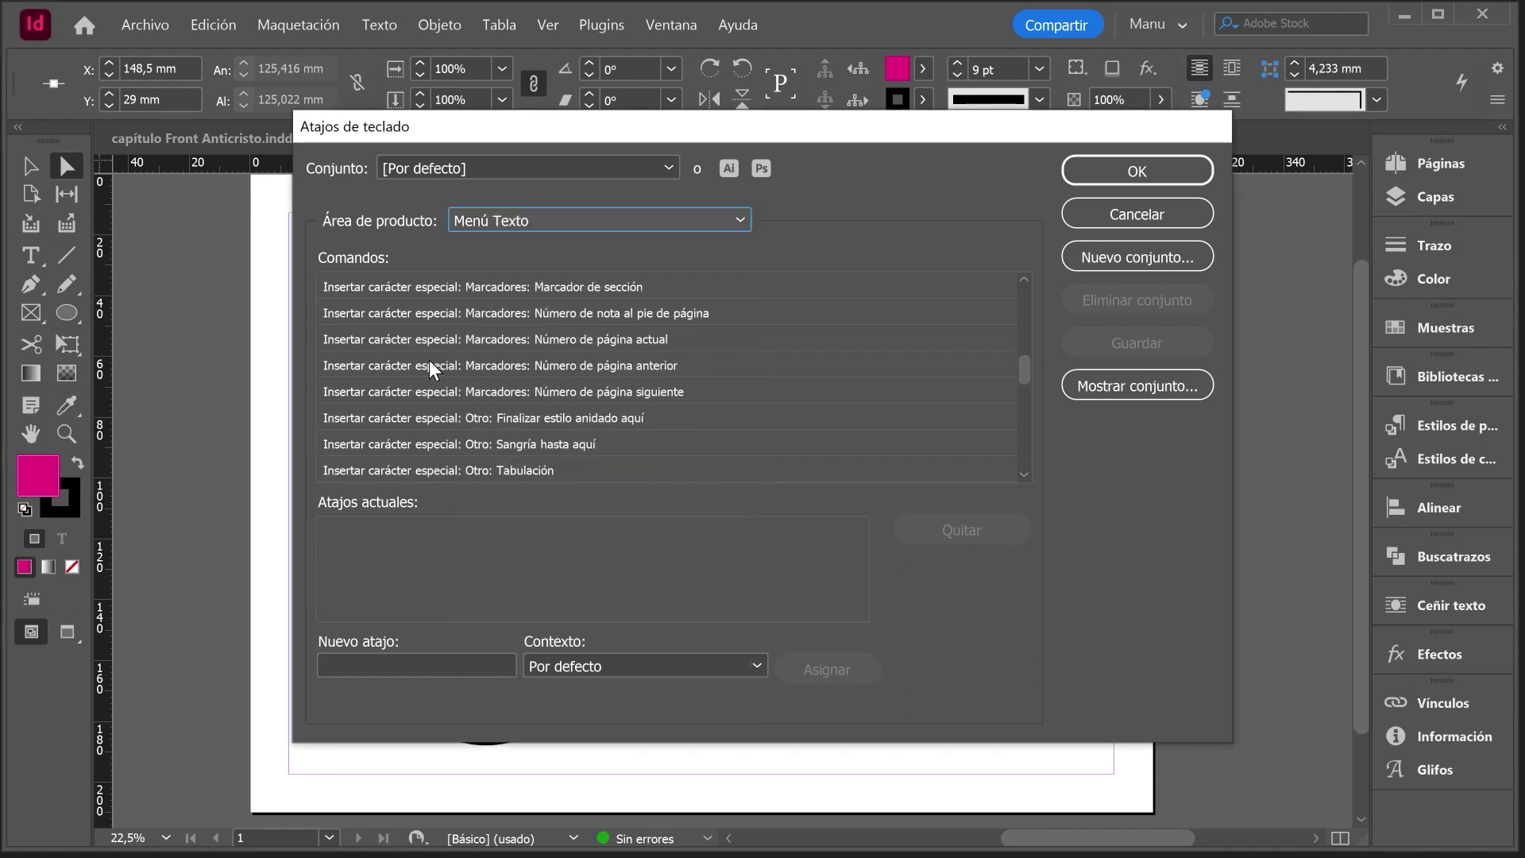
{"action": "left_click", "coordinate": [425, 393]}
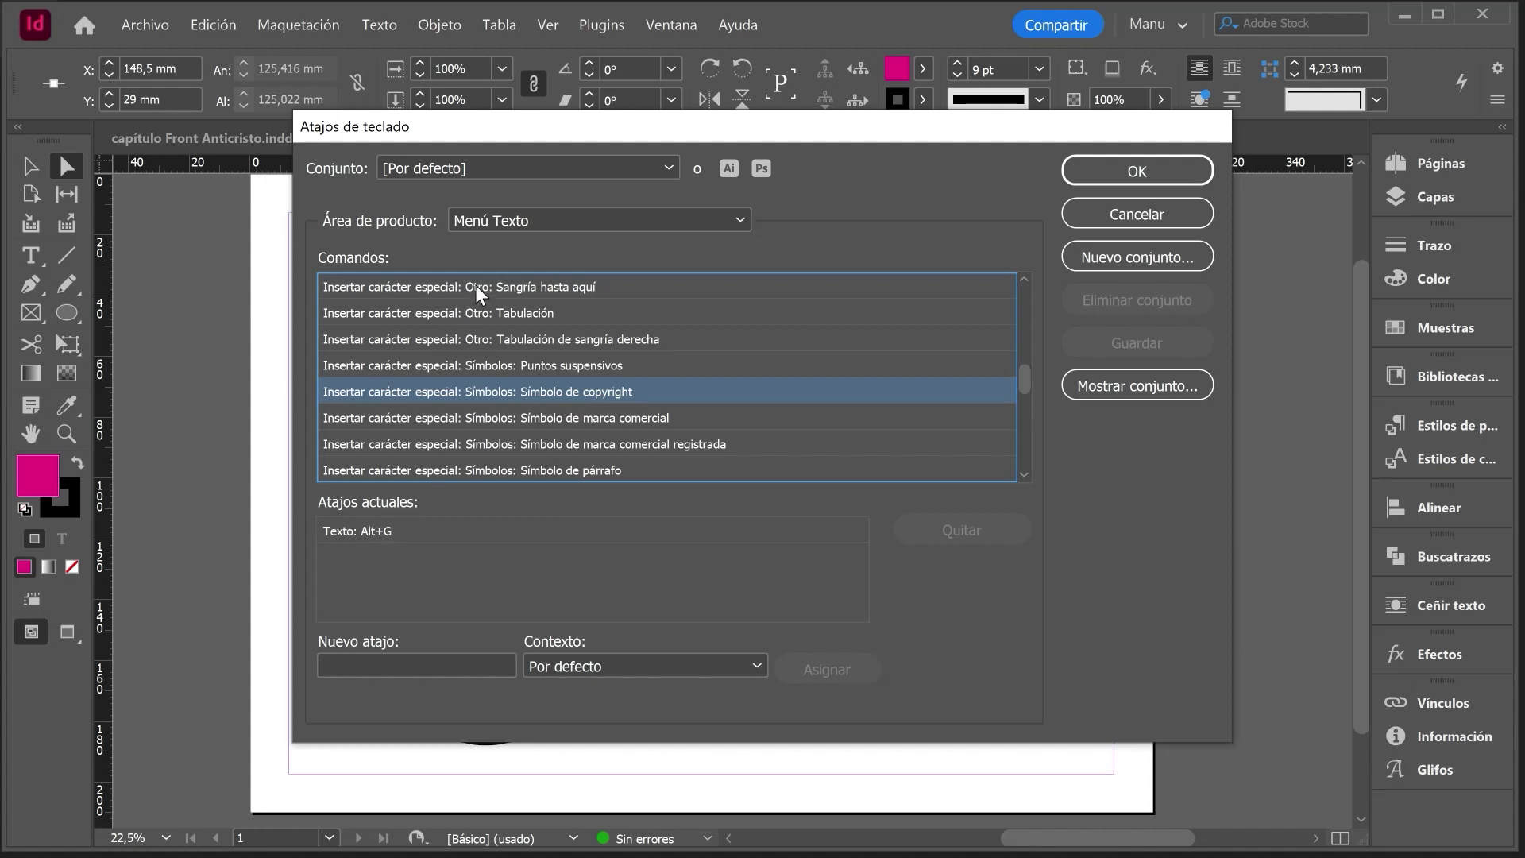
{"action": "left_click", "coordinate": [1116, 218]}
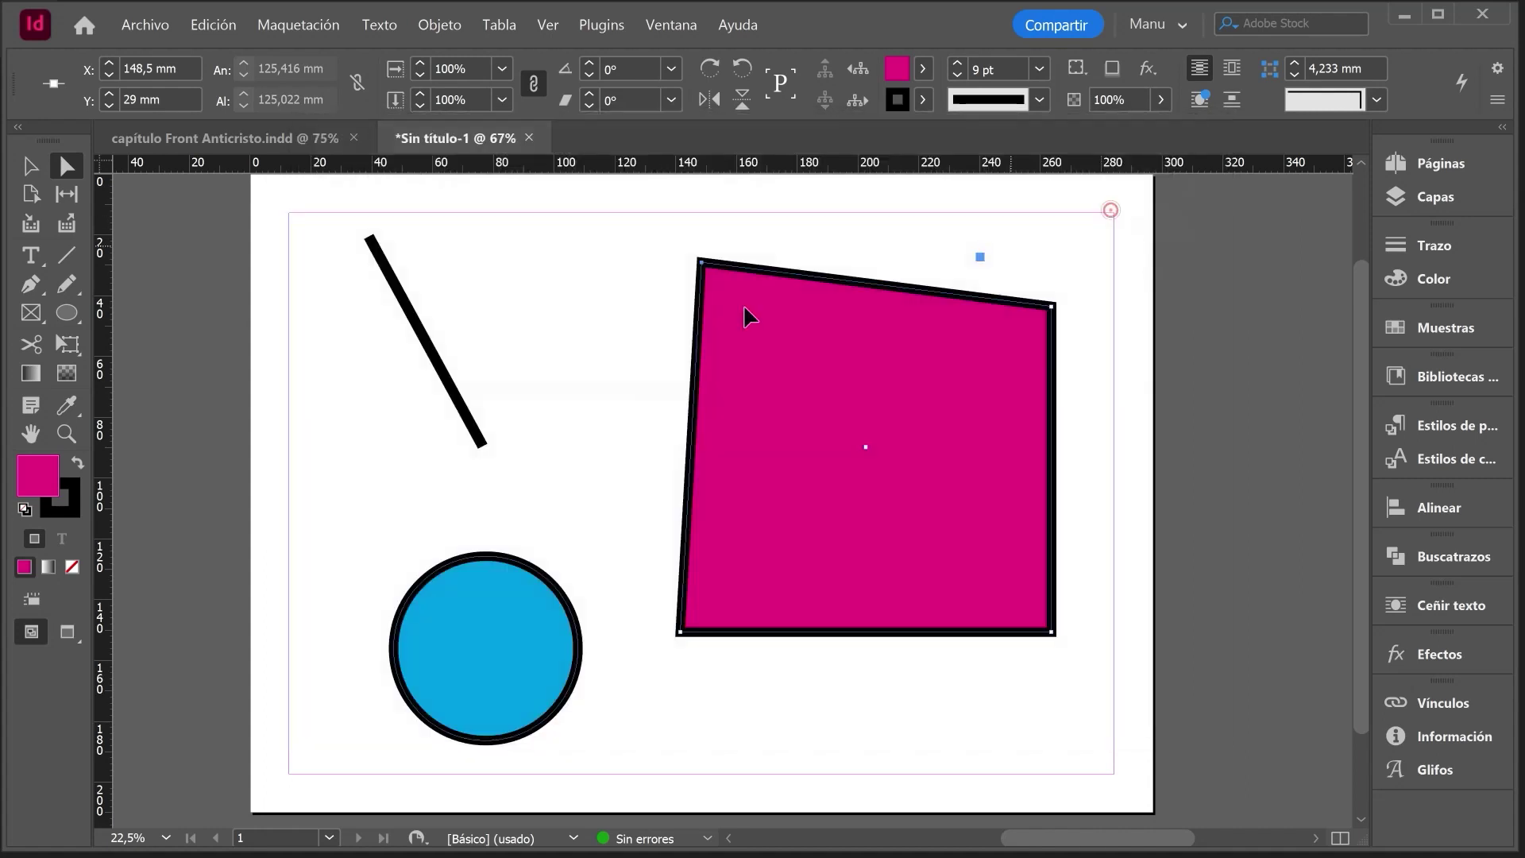
Switch to the document capítulo Front Anticristo.indd and bring the body text on page 9 into close view
{"action": "left_click", "coordinate": [227, 138]}
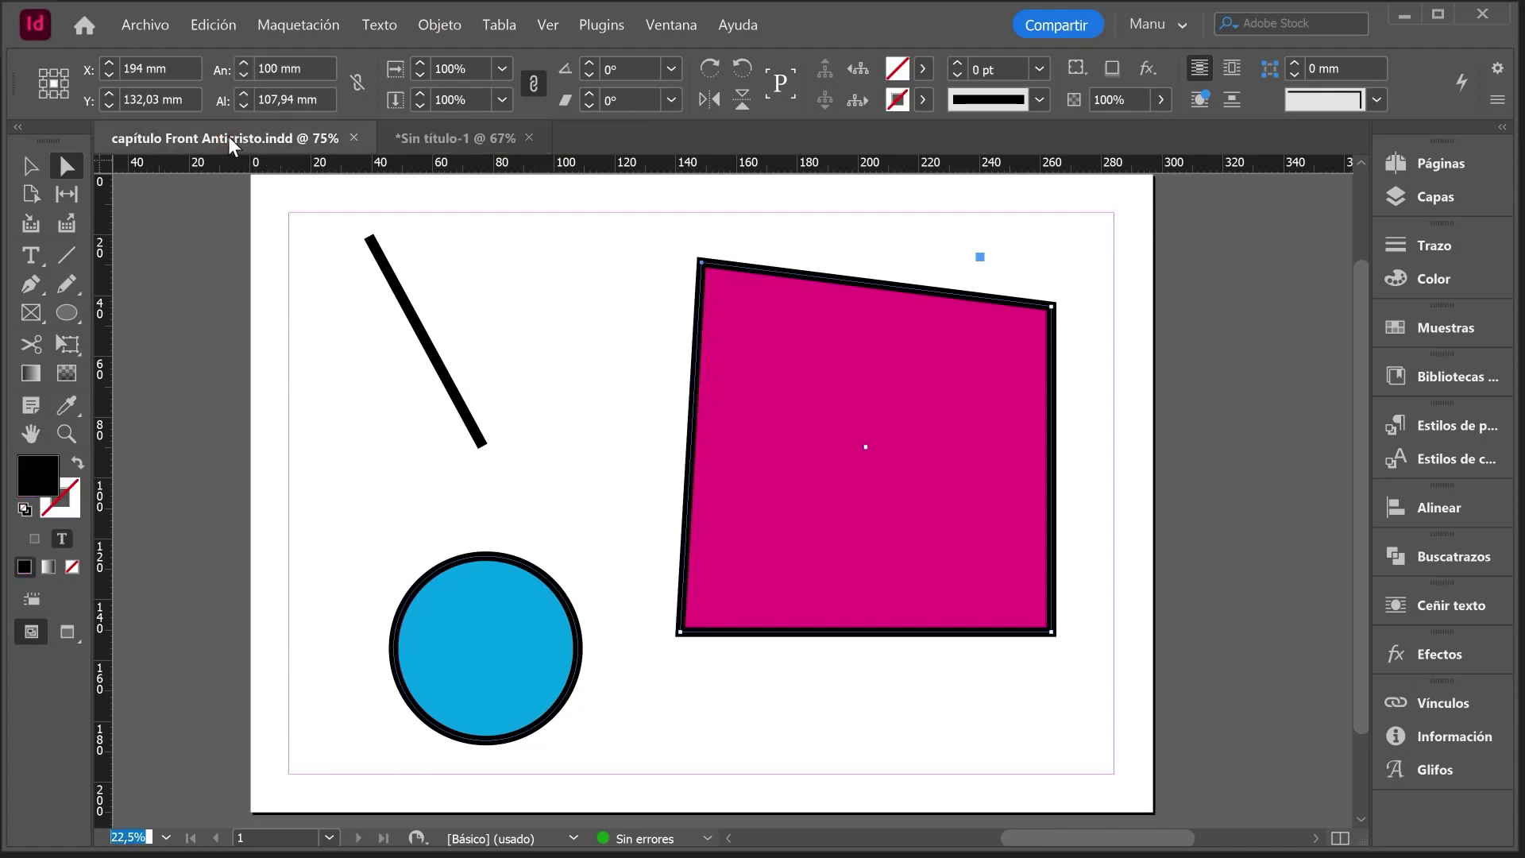
{"action": "scroll", "coordinate": [888, 504], "scroll_direction": "up", "scroll_amount": 3}
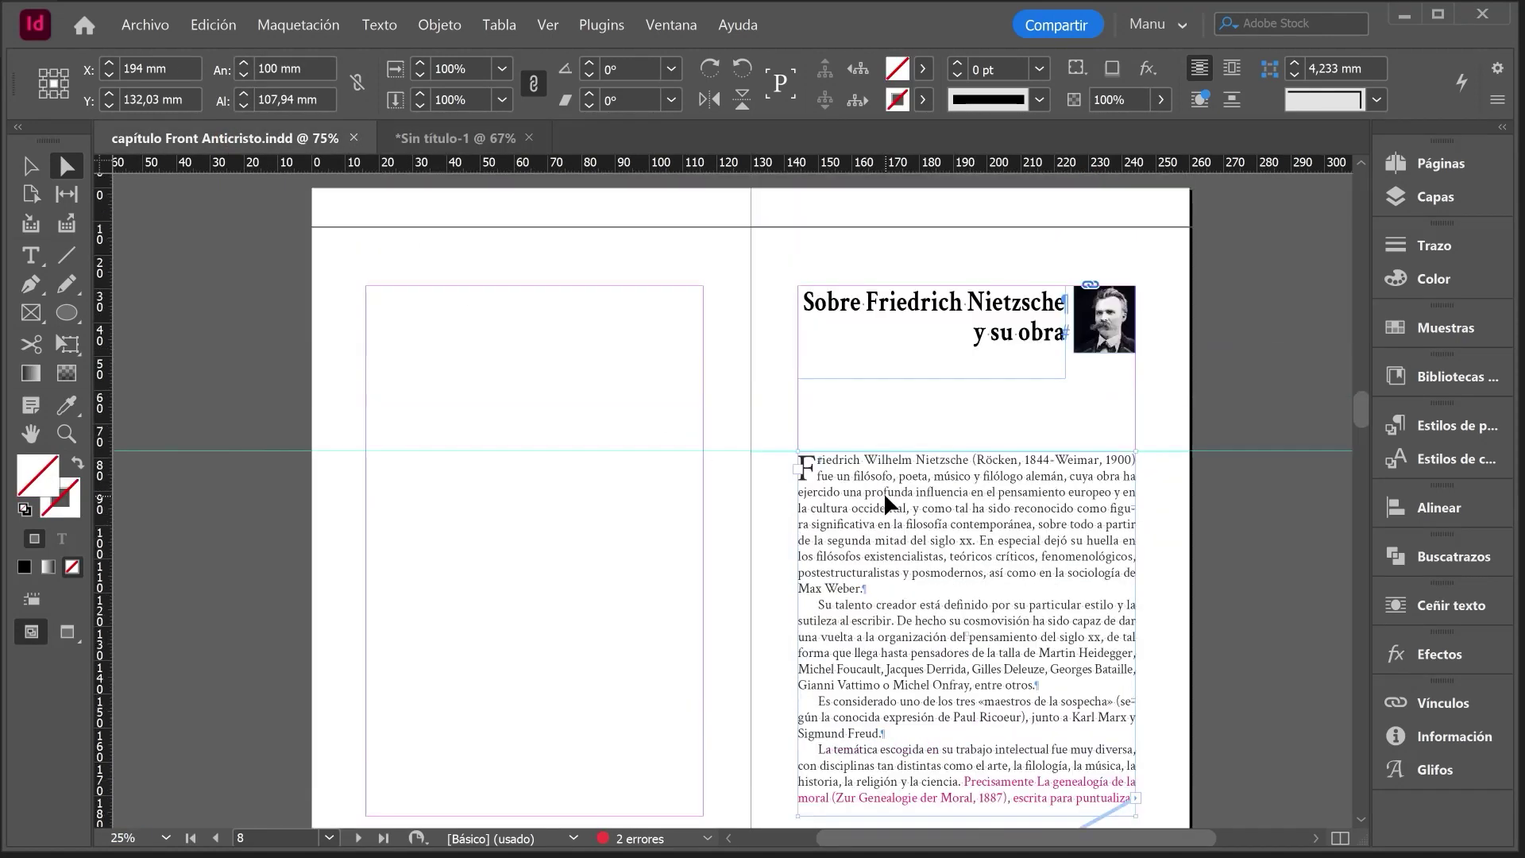
{"action": "scroll", "coordinate": [887, 502], "scroll_direction": "down", "scroll_amount": 2}
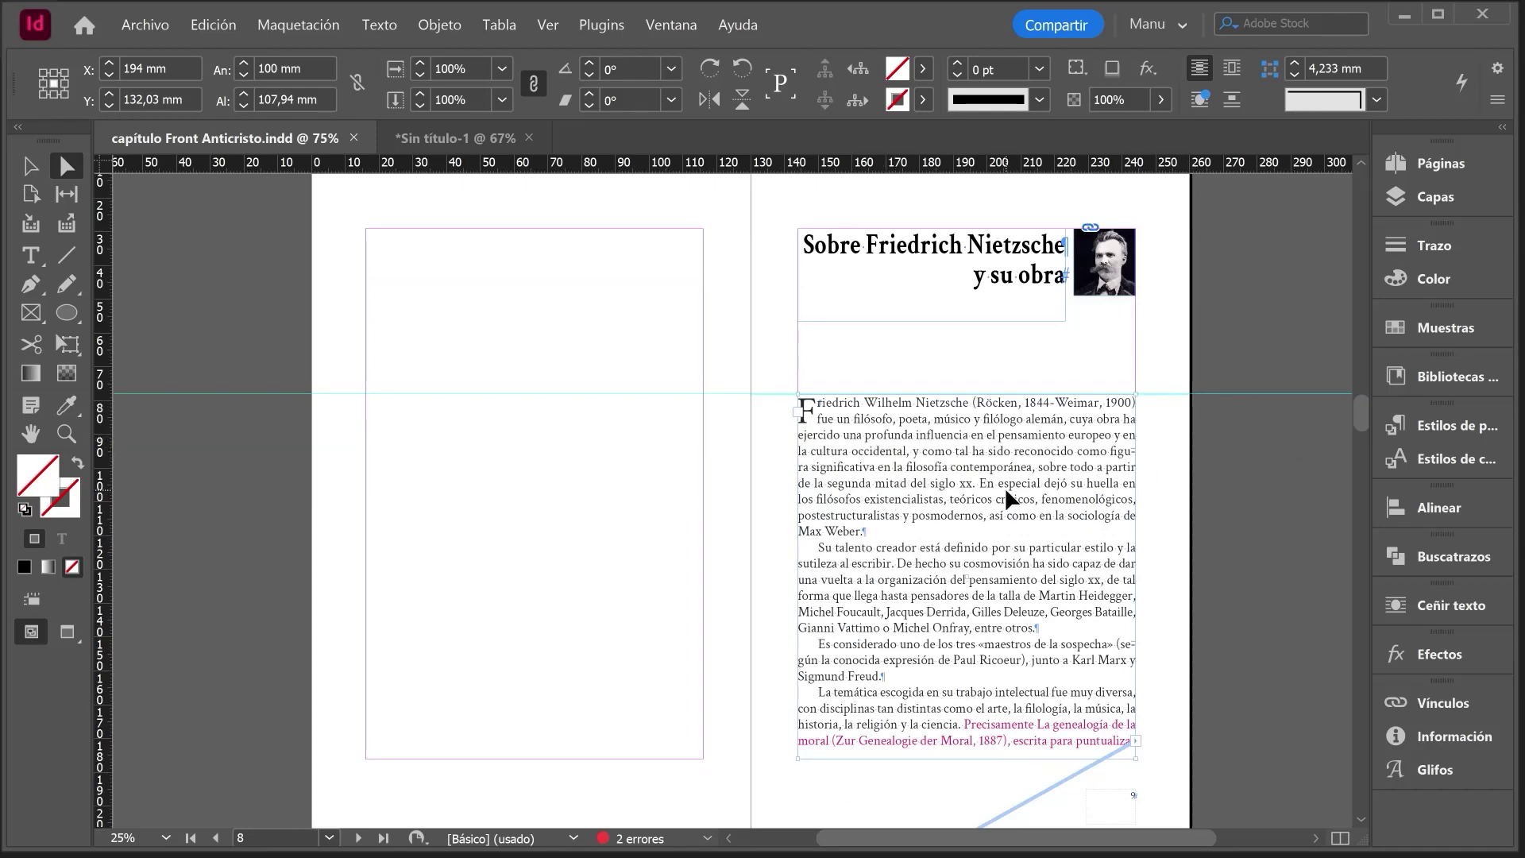
{"action": "scroll", "coordinate": [1013, 497], "scroll_direction": "up", "scroll_amount": 15}
{"action": "scroll", "coordinate": [1007, 517], "scroll_direction": "down", "scroll_amount": 20}
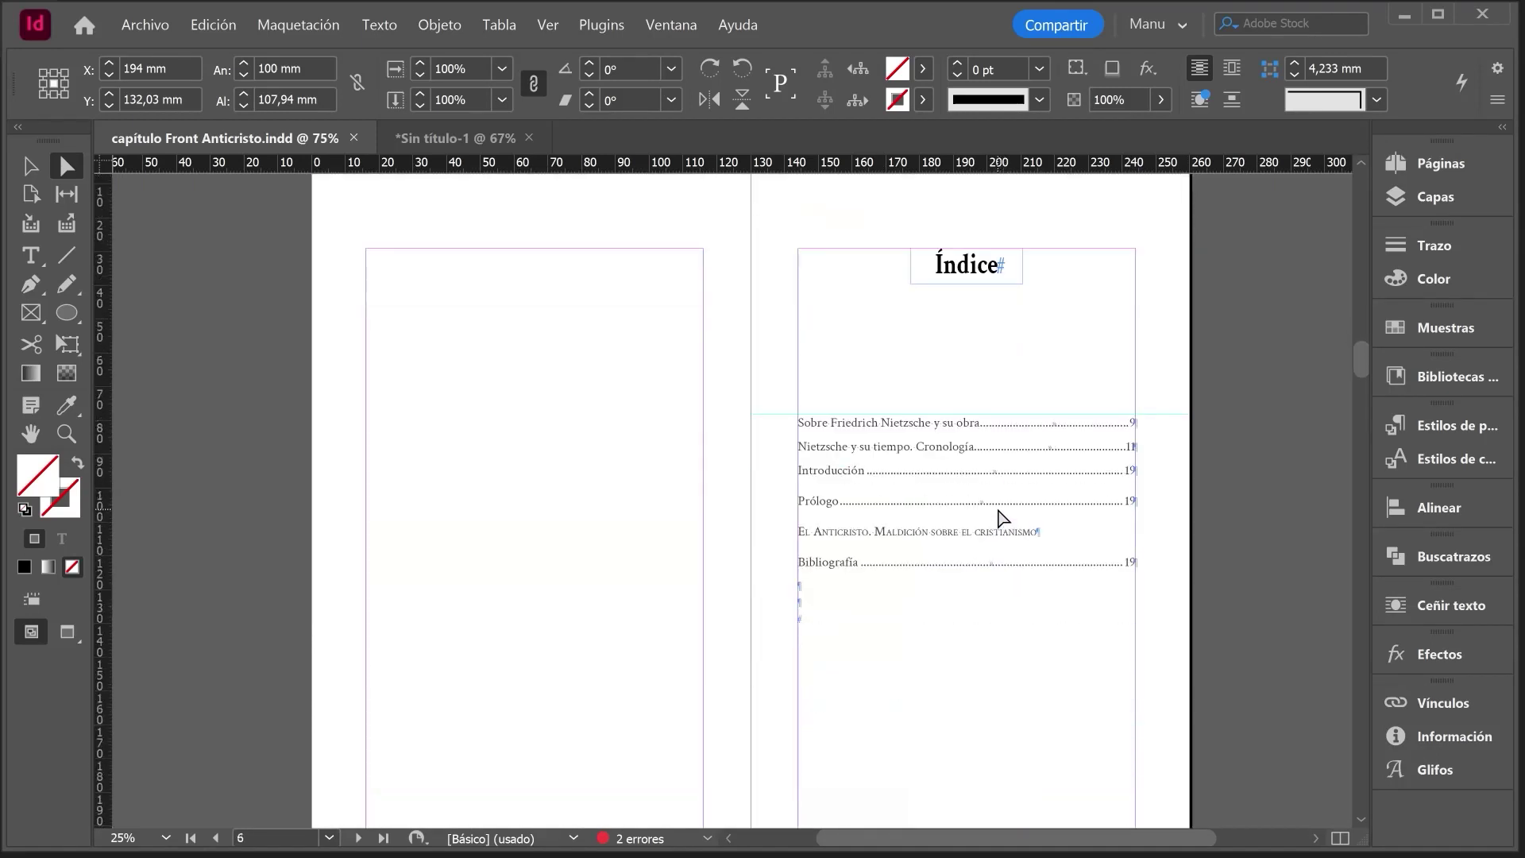
{"action": "scroll", "coordinate": [999, 517], "scroll_direction": "down", "scroll_amount": 3}
{"action": "scroll", "coordinate": [862, 510], "scroll_direction": "up", "scroll_amount": 1}
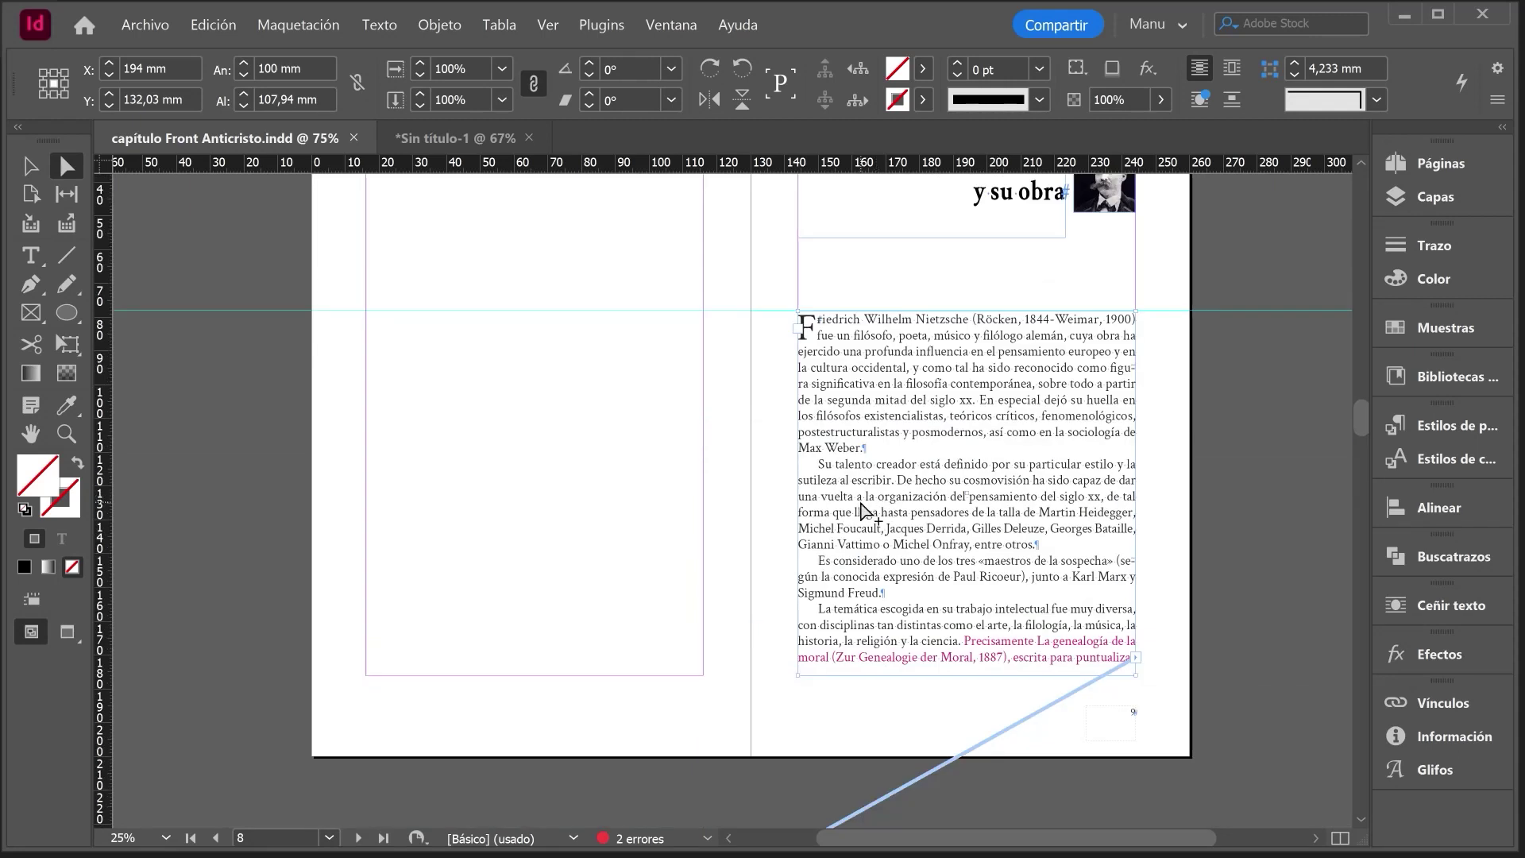
{"action": "key", "text": "alt"}
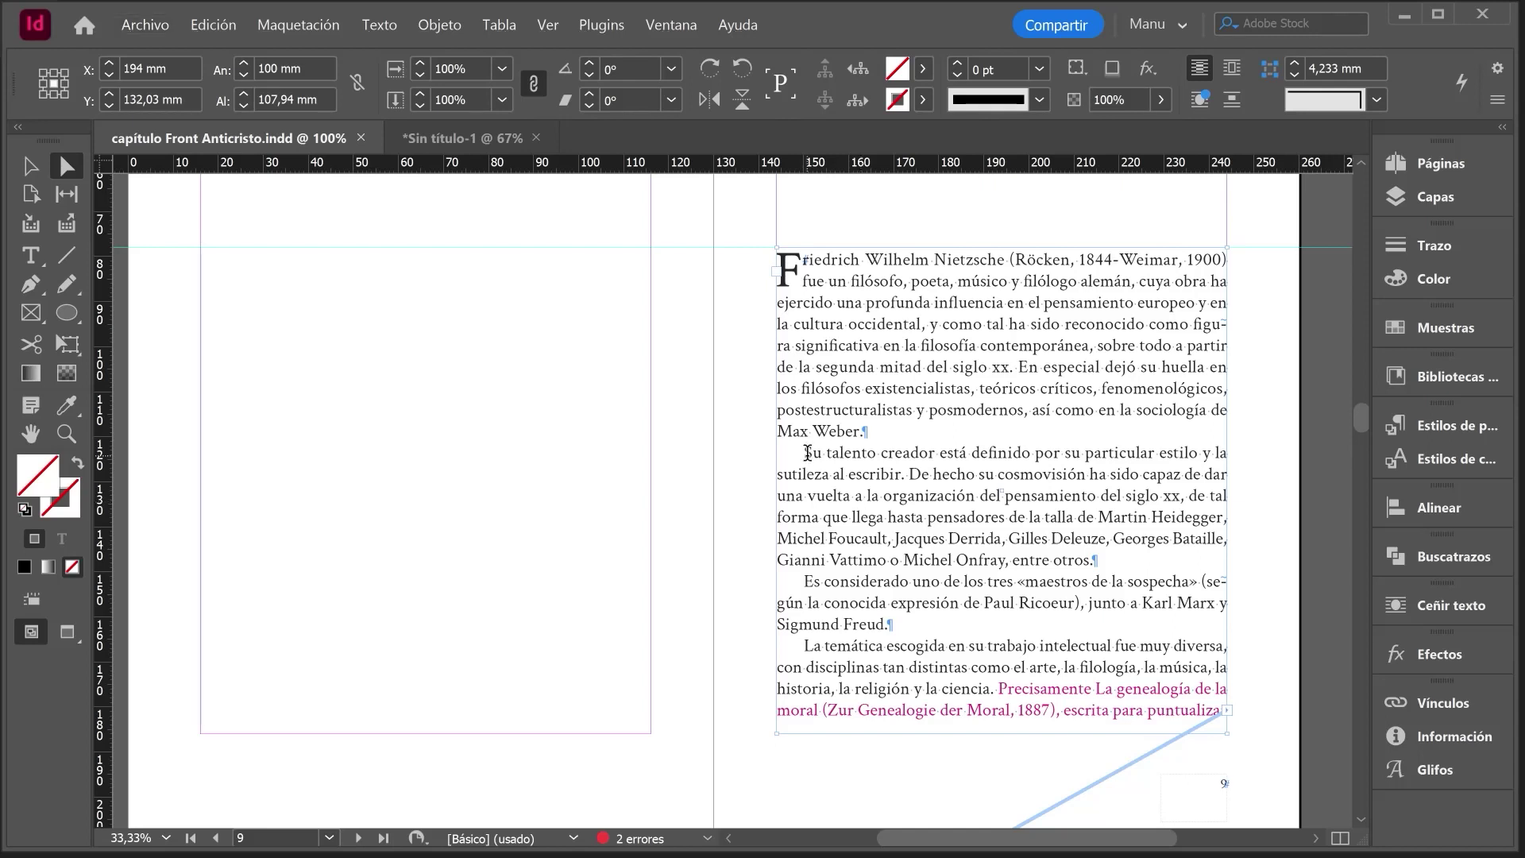
Select the words "Su talento creador" character by character from the start of the second paragraph on page 9
{"action": "double_click", "coordinate": [804, 453]}
{"action": "key", "text": "shift+Right"}
{"action": "key", "text": "shift+Right"}
{"action": "key", "text": "shift+Right"}
{"action": "key", "text": "shift+Right"}
{"action": "key", "text": "shift+Right"}
{"action": "key", "text": "shift+Right"}
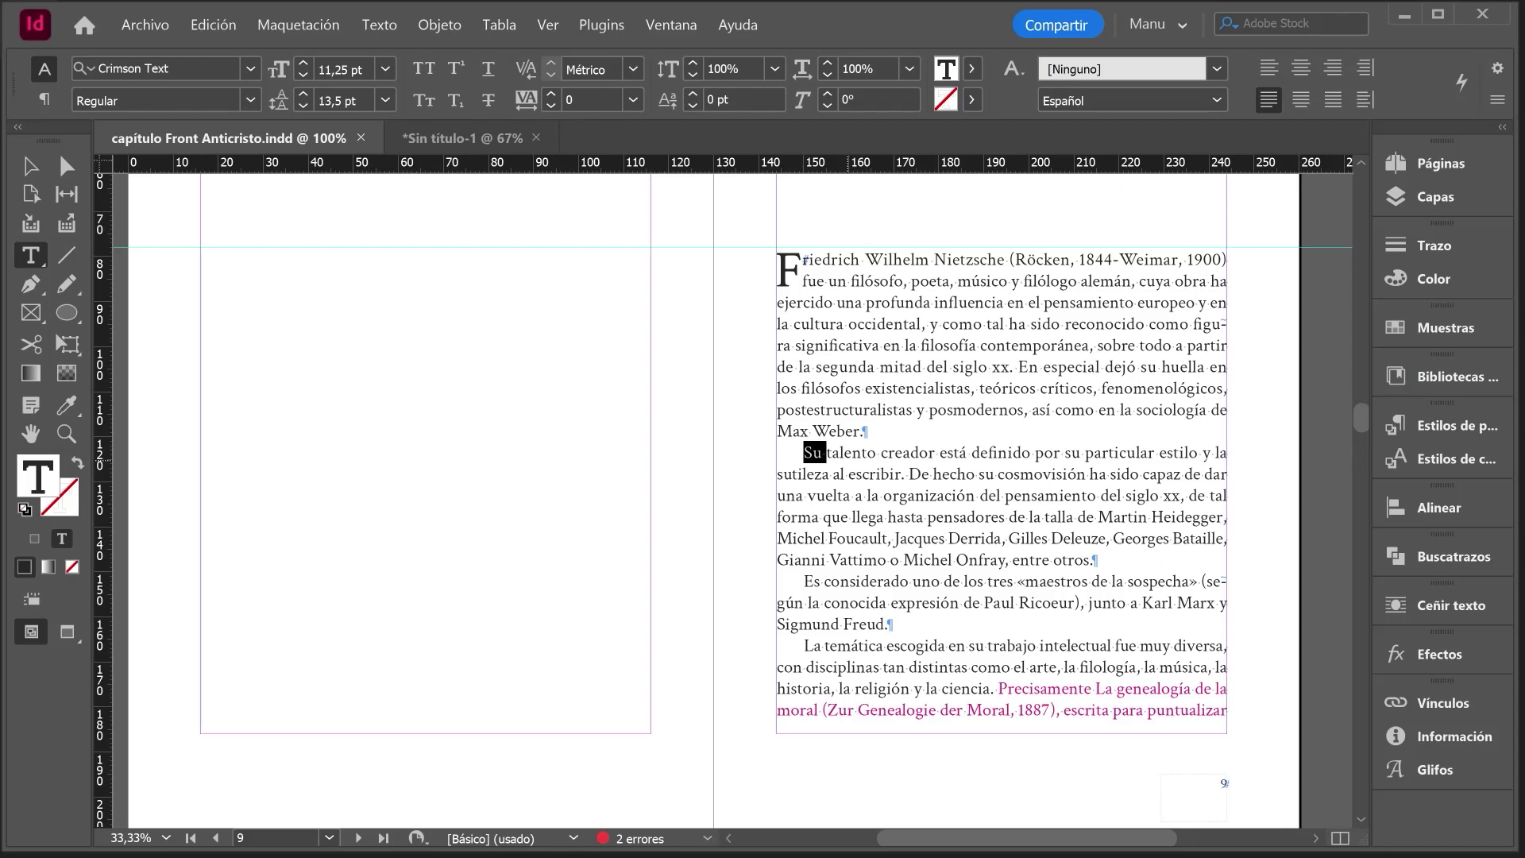
{"action": "key", "text": "shift+Right"}
{"action": "key", "text": "shift+Right"}
{"action": "key", "text": "shift+Right"}
{"action": "key", "text": "shift+Right"}
{"action": "key", "text": "shift+Right"}
{"action": "key", "text": "shift+Right"}
{"action": "key", "text": "shift+Right"}
{"action": "key", "text": "shift+Right"}
{"action": "key", "text": "shift+Right"}
{"action": "key", "text": "shift+Right"}
{"action": "key", "text": "shift+Right"}
{"action": "key", "text": "shift+Right"}
{"action": "key", "text": "shift+Right"}
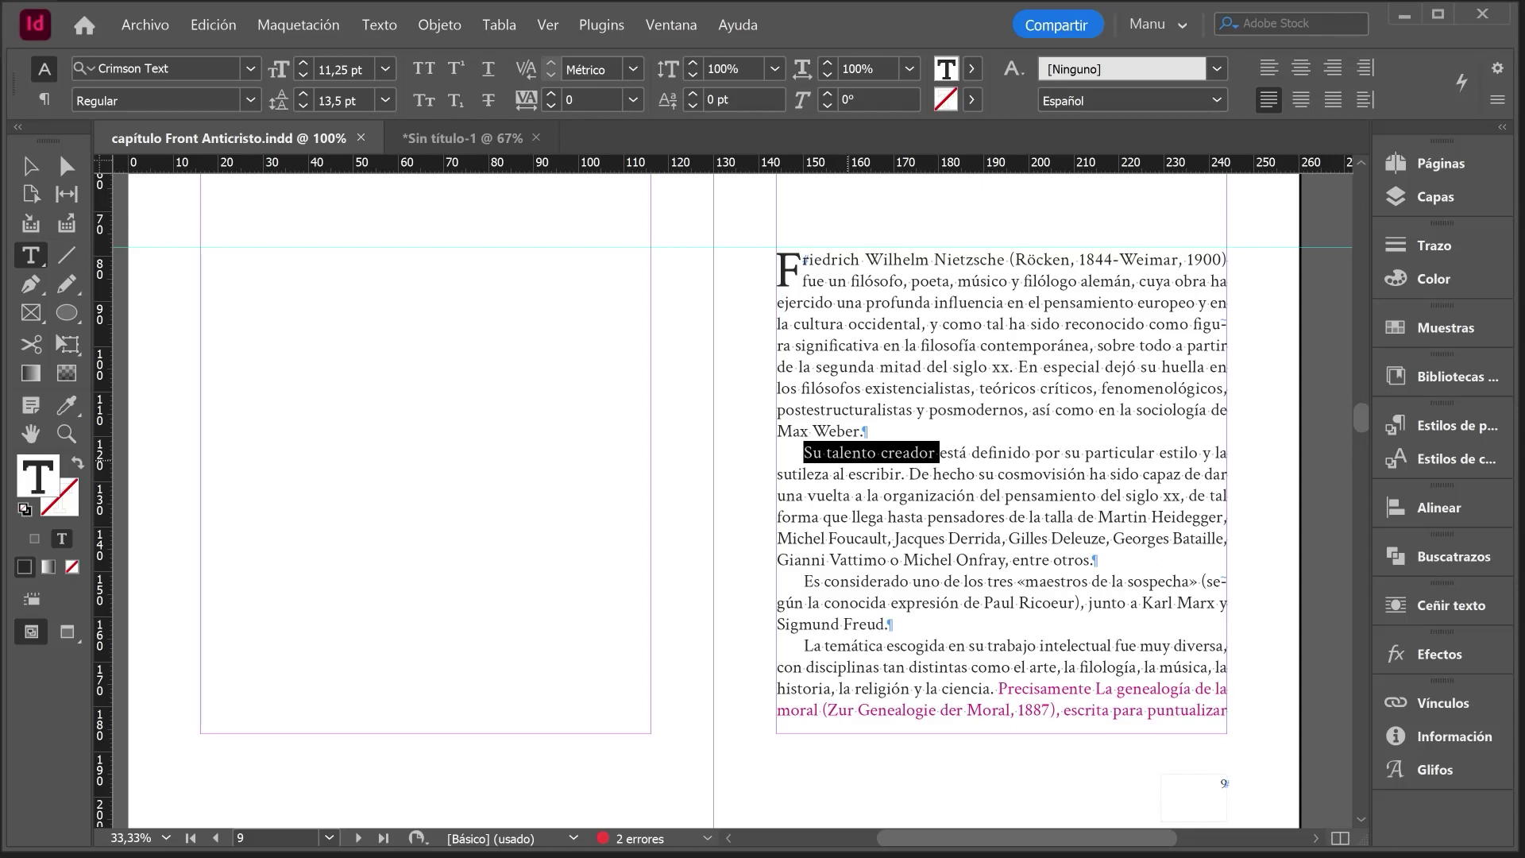
Extend the text selection downward from "Su talento creador" line by line, eight lines in total
{"action": "key", "text": "shift+Down"}
{"action": "key", "text": "shift+Down"}
{"action": "key", "text": "shift+Down"}
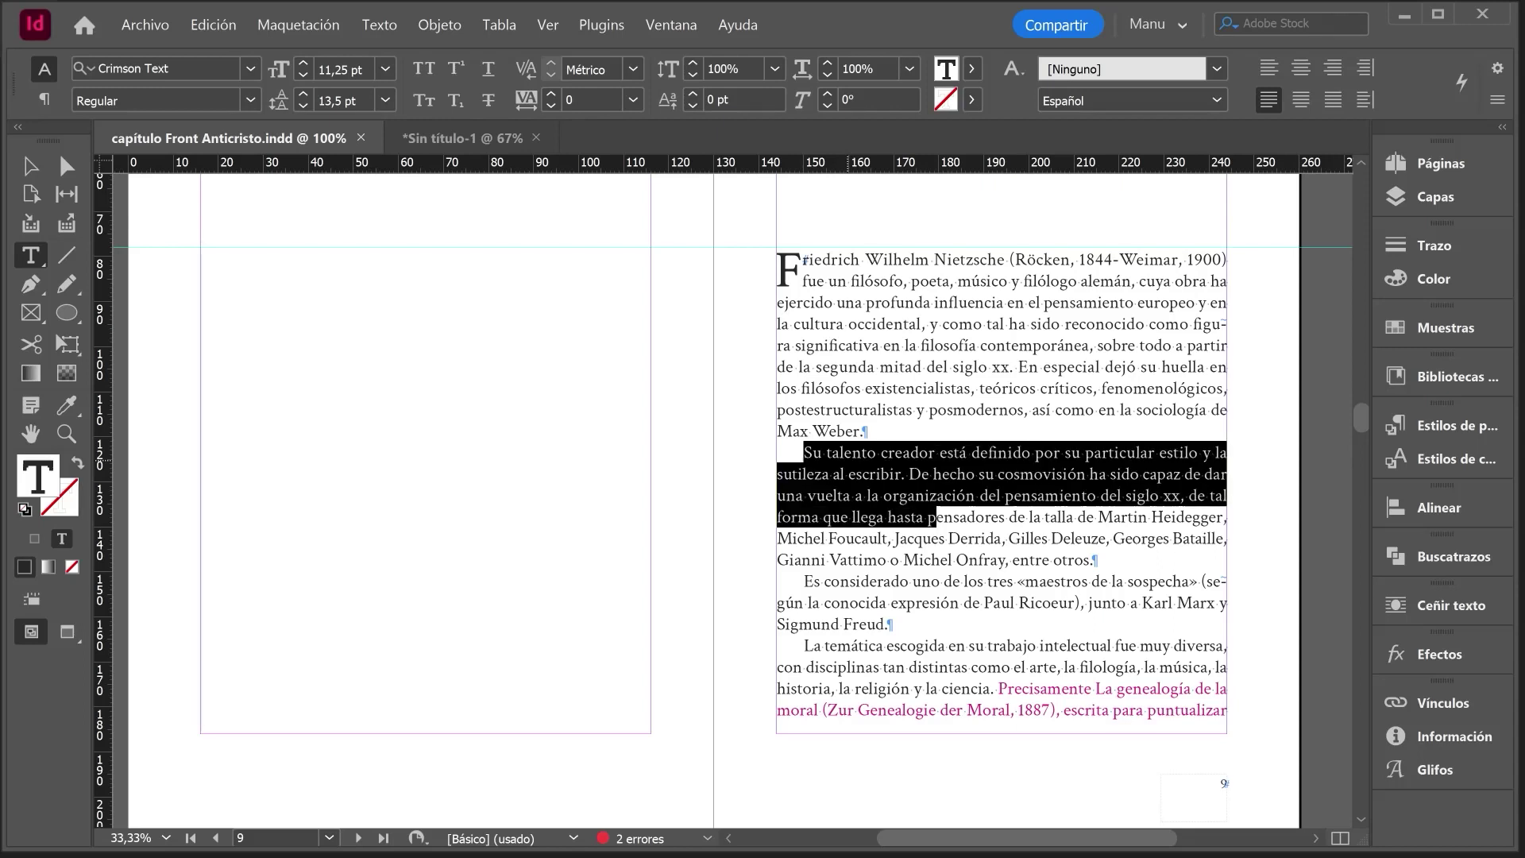
{"action": "key", "text": "shift+Down"}
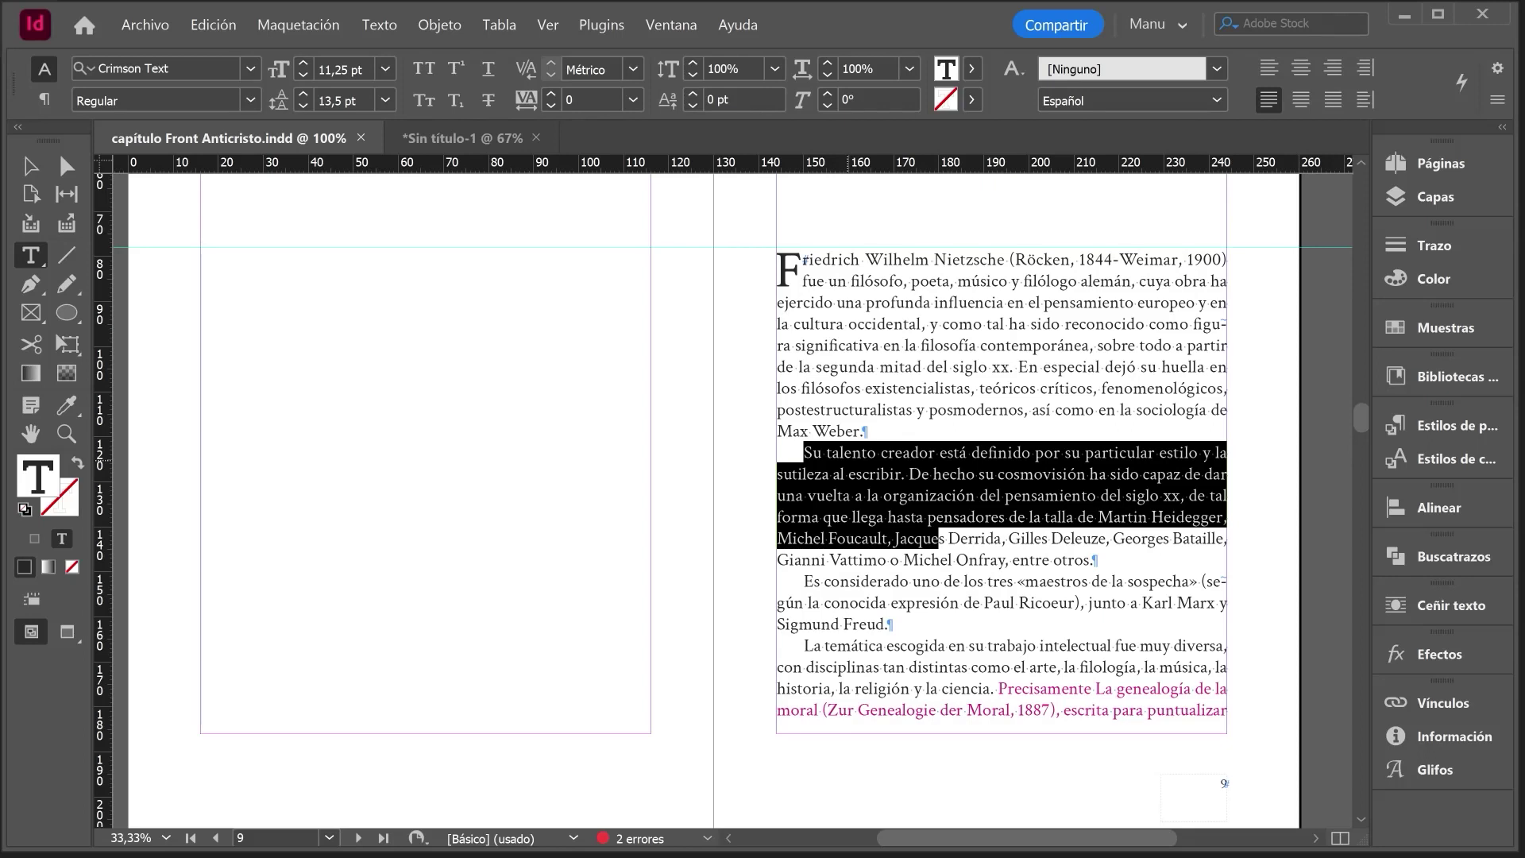
{"action": "key", "text": "shift+Down"}
{"action": "key", "text": "shift+Down"}
{"action": "key", "text": "shift+Down"}
{"action": "key", "text": "shift+Down"}
Change the text selection by whole paragraphs until it covers the first paragraph on page 9
{"action": "key", "text": "ctrl+shift+Down"}
{"action": "key", "text": "ctrl+shift+Up"}
{"action": "key", "text": "ctrl+shift+Up"}
{"action": "key", "text": "ctrl+shift+Up"}
{"action": "key", "text": "ctrl+shift+Up"}
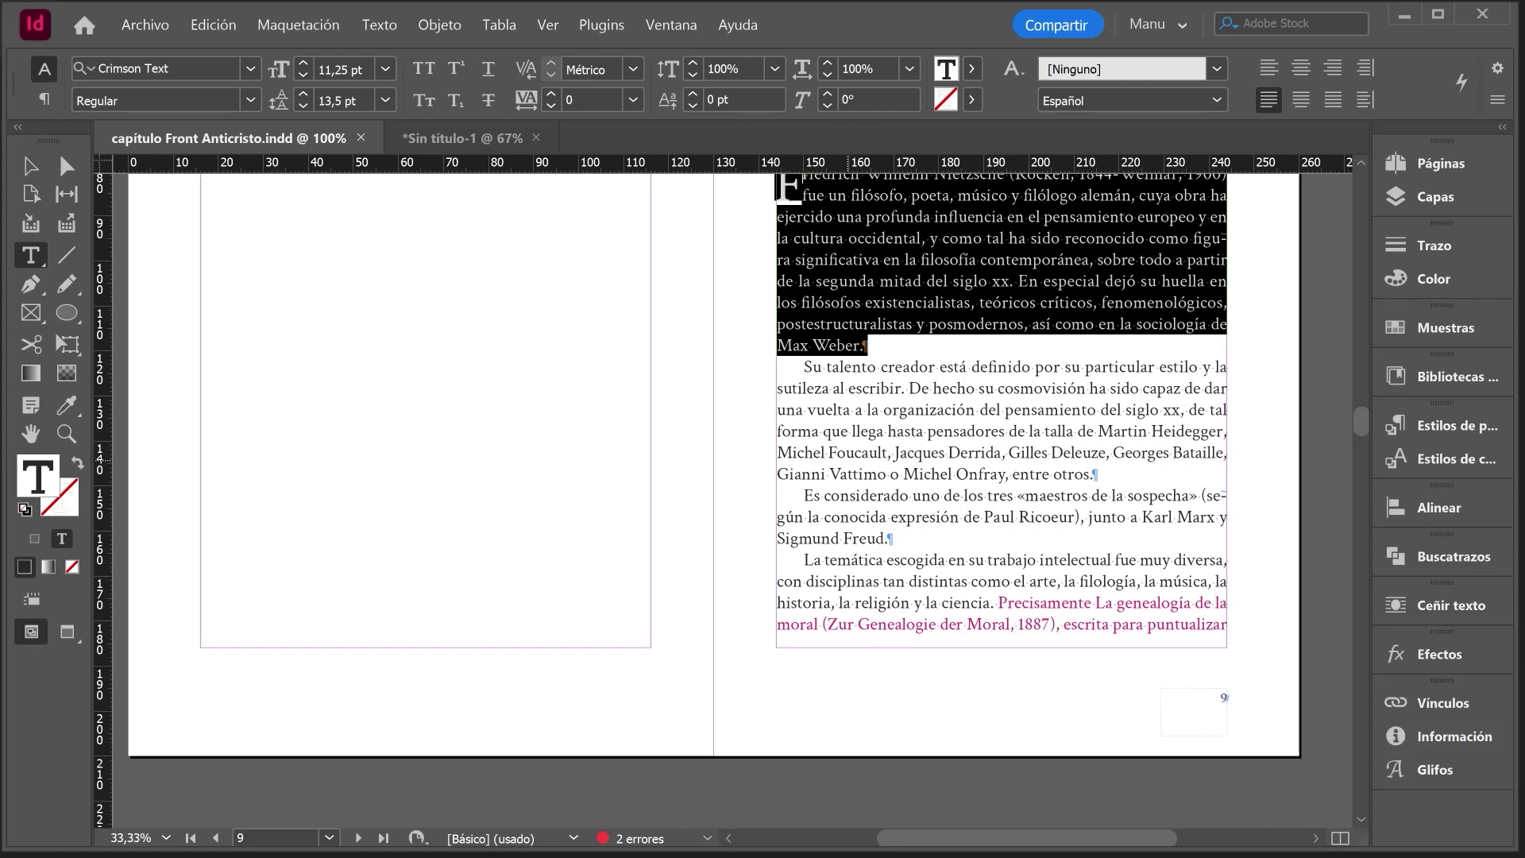
Select the whole second paragraph forward from its start, then return the text cursor to the paragraph's beginning
{"action": "key", "text": "Right"}
{"action": "key", "text": "ctrl+shift+Down"}
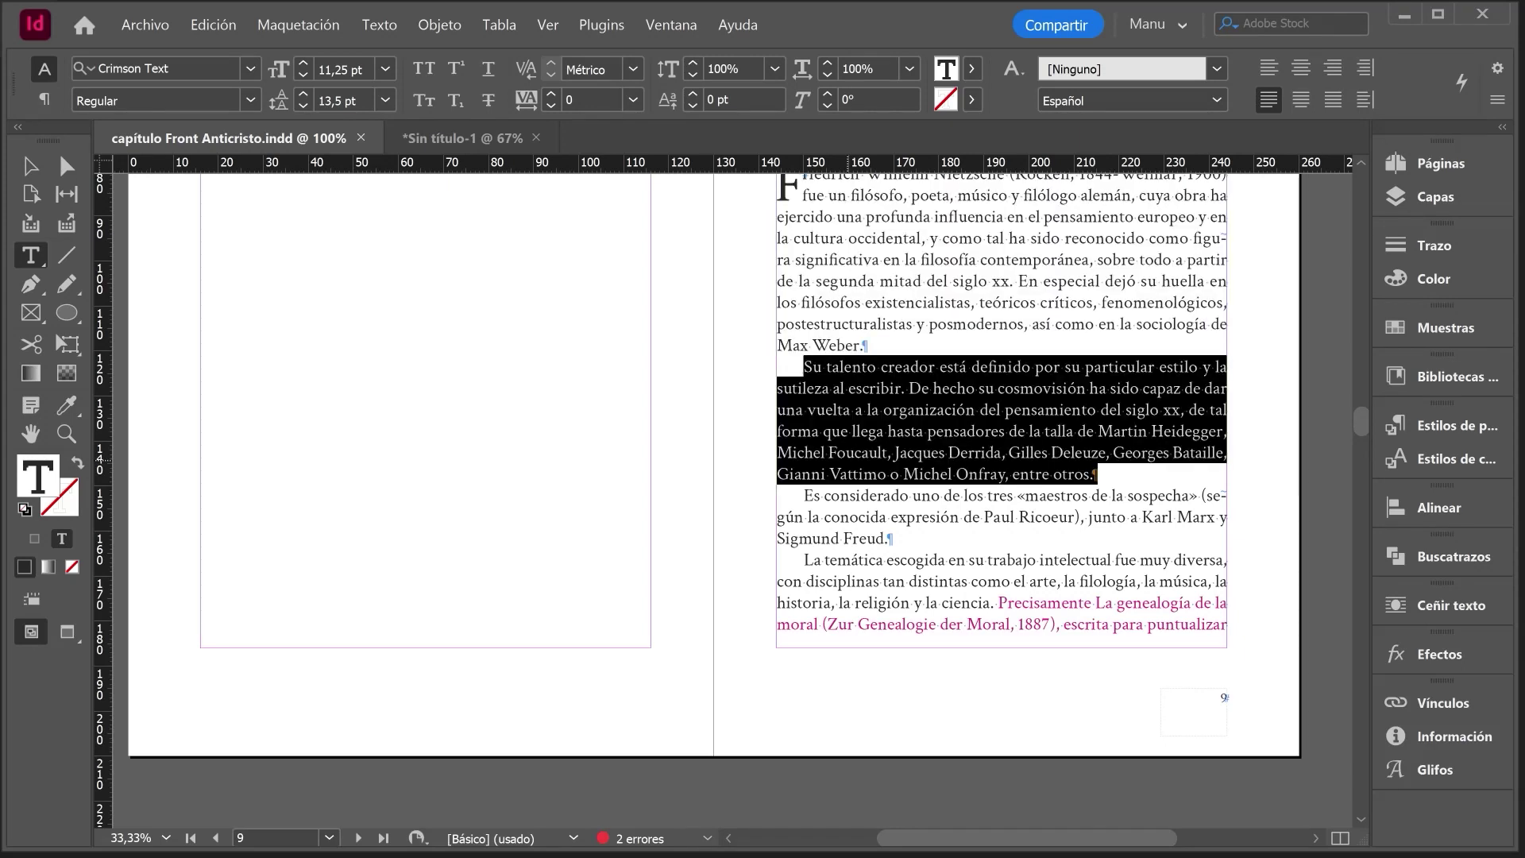
{"action": "left_click", "coordinate": [803, 358]}
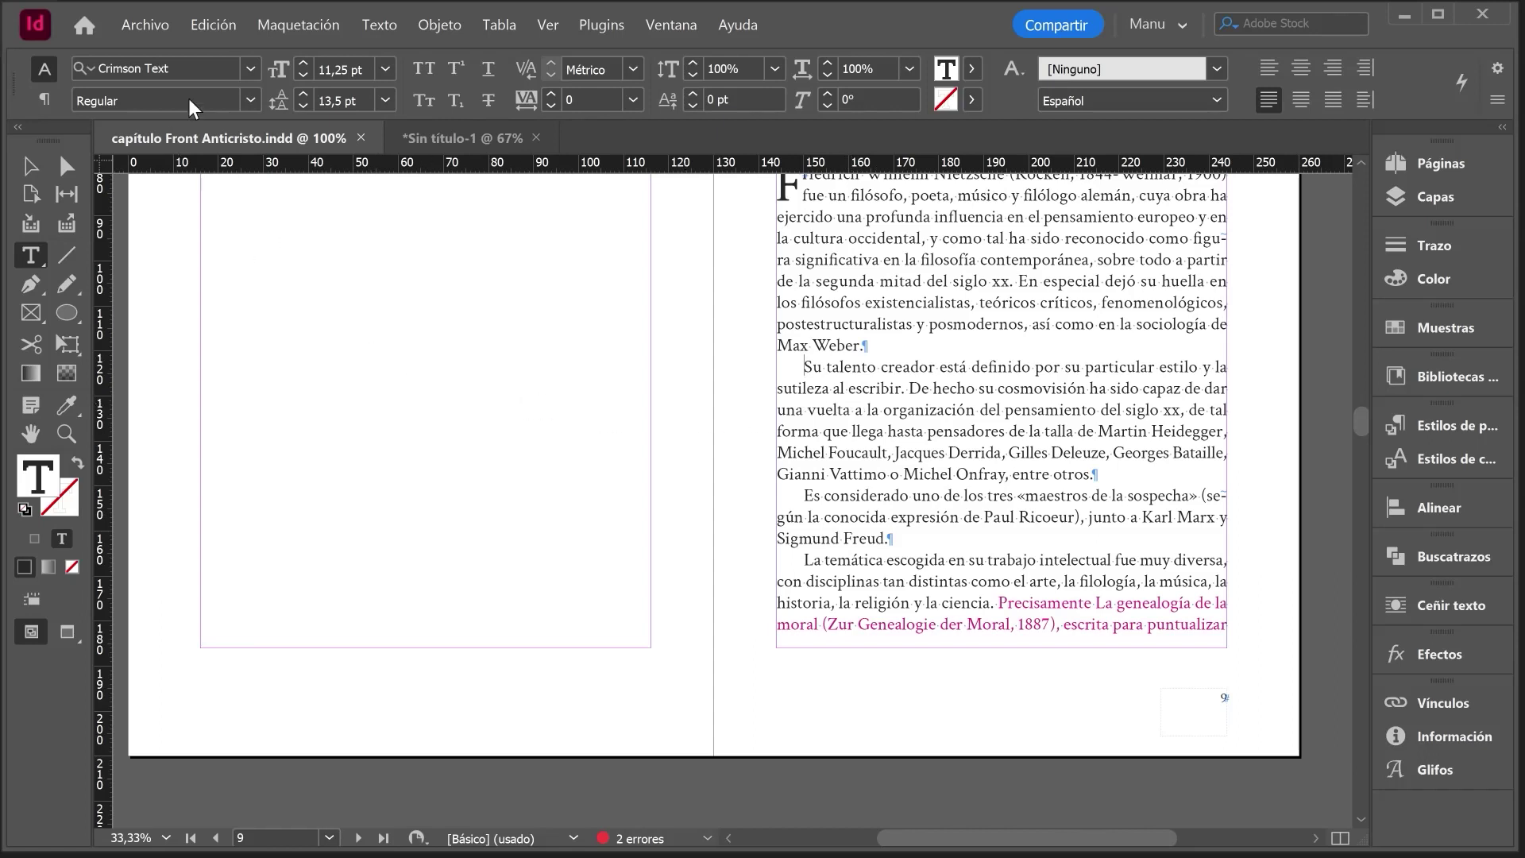
Look up the shortcuts for selecting to the end of the line and of the story in the Texto y tablas product area
{"action": "left_click", "coordinate": [226, 26]}
{"action": "left_click", "coordinate": [289, 714]}
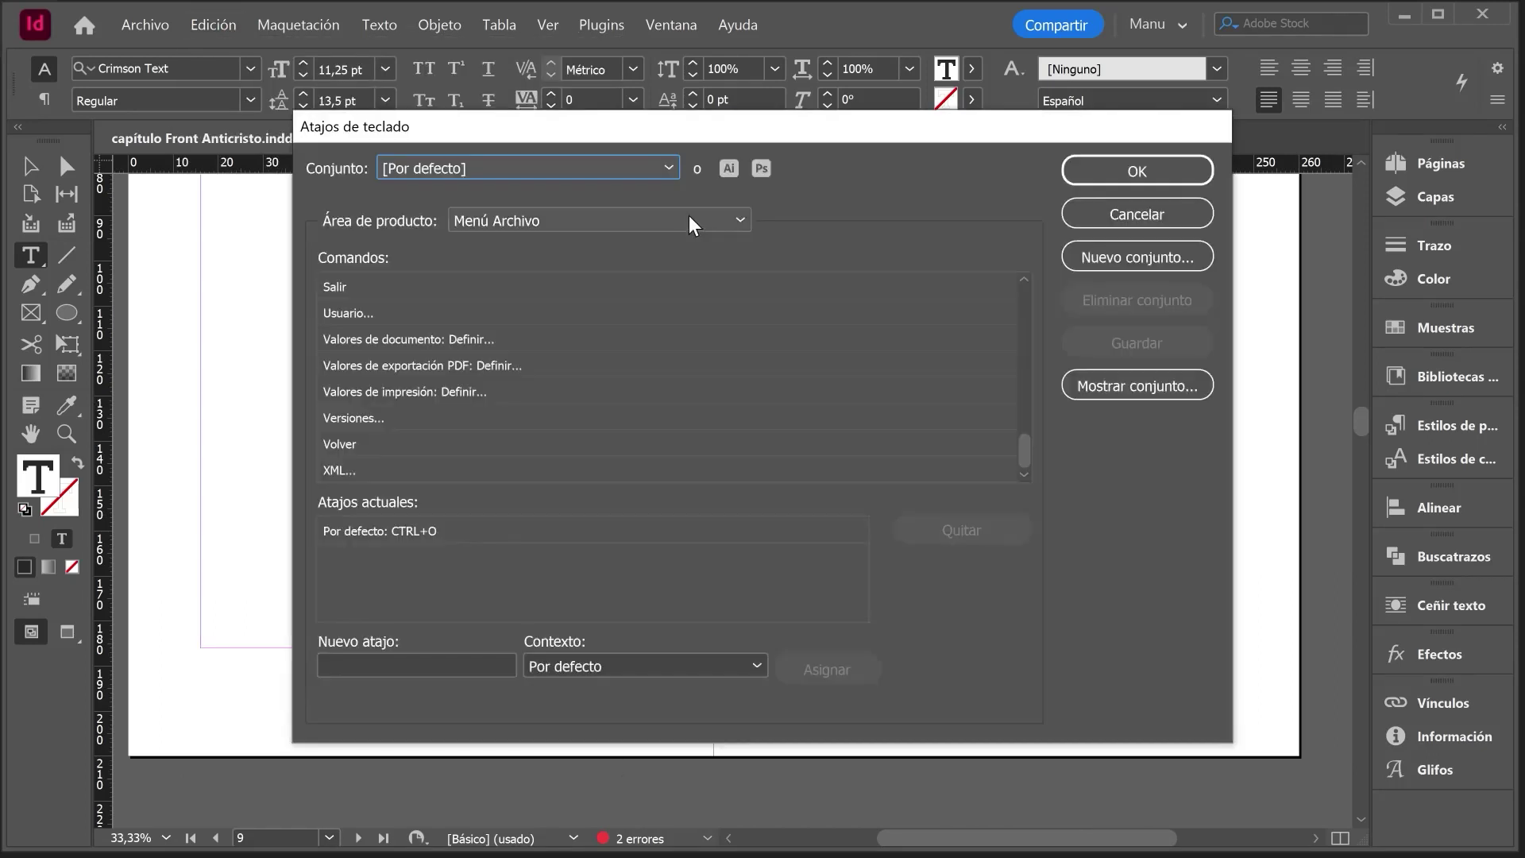
{"action": "left_click", "coordinate": [687, 216]}
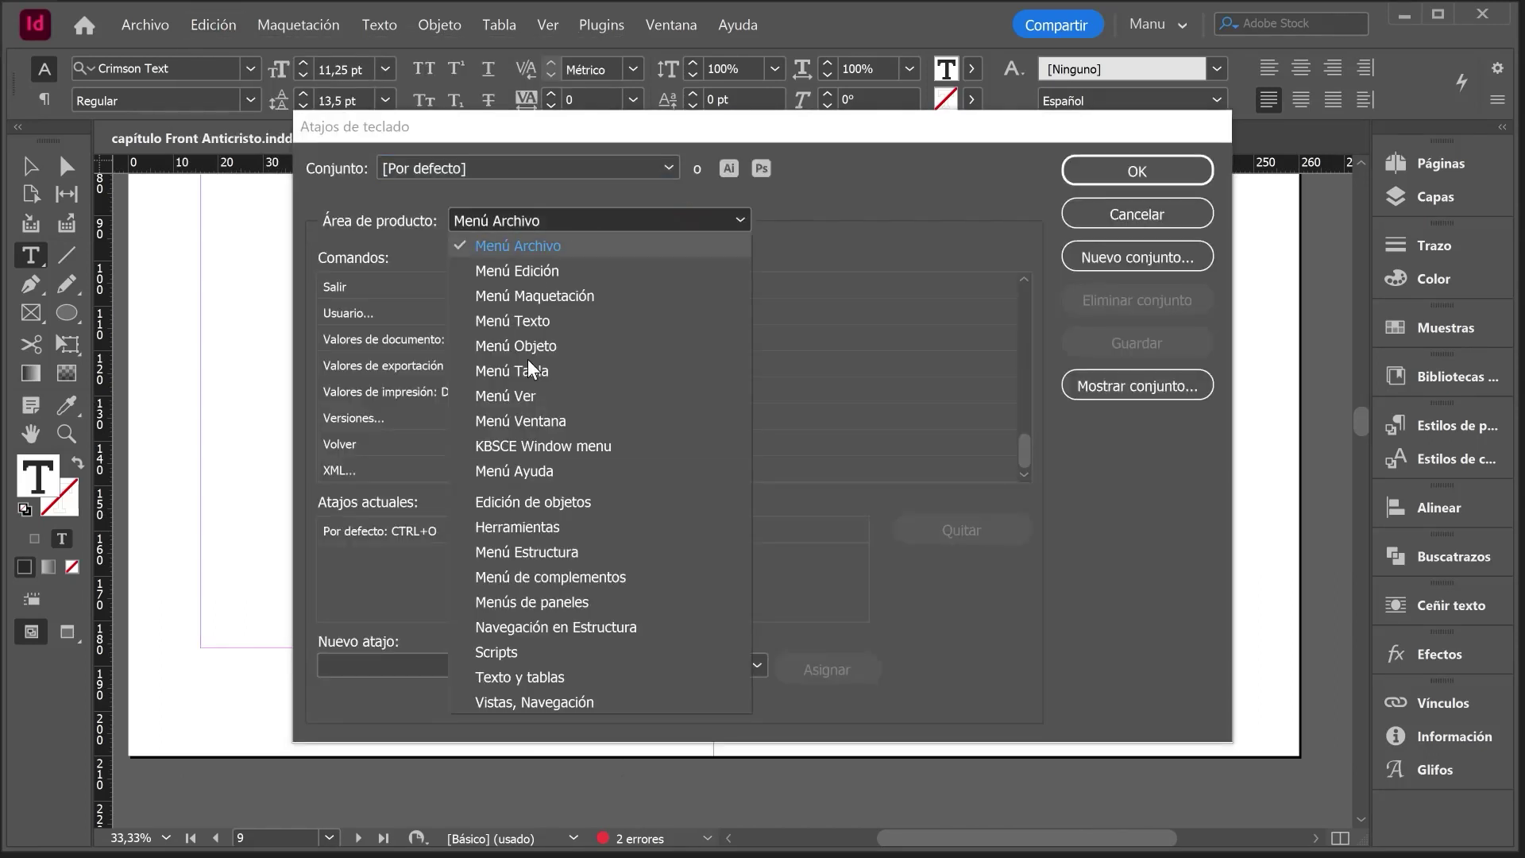
{"action": "left_click", "coordinate": [523, 677]}
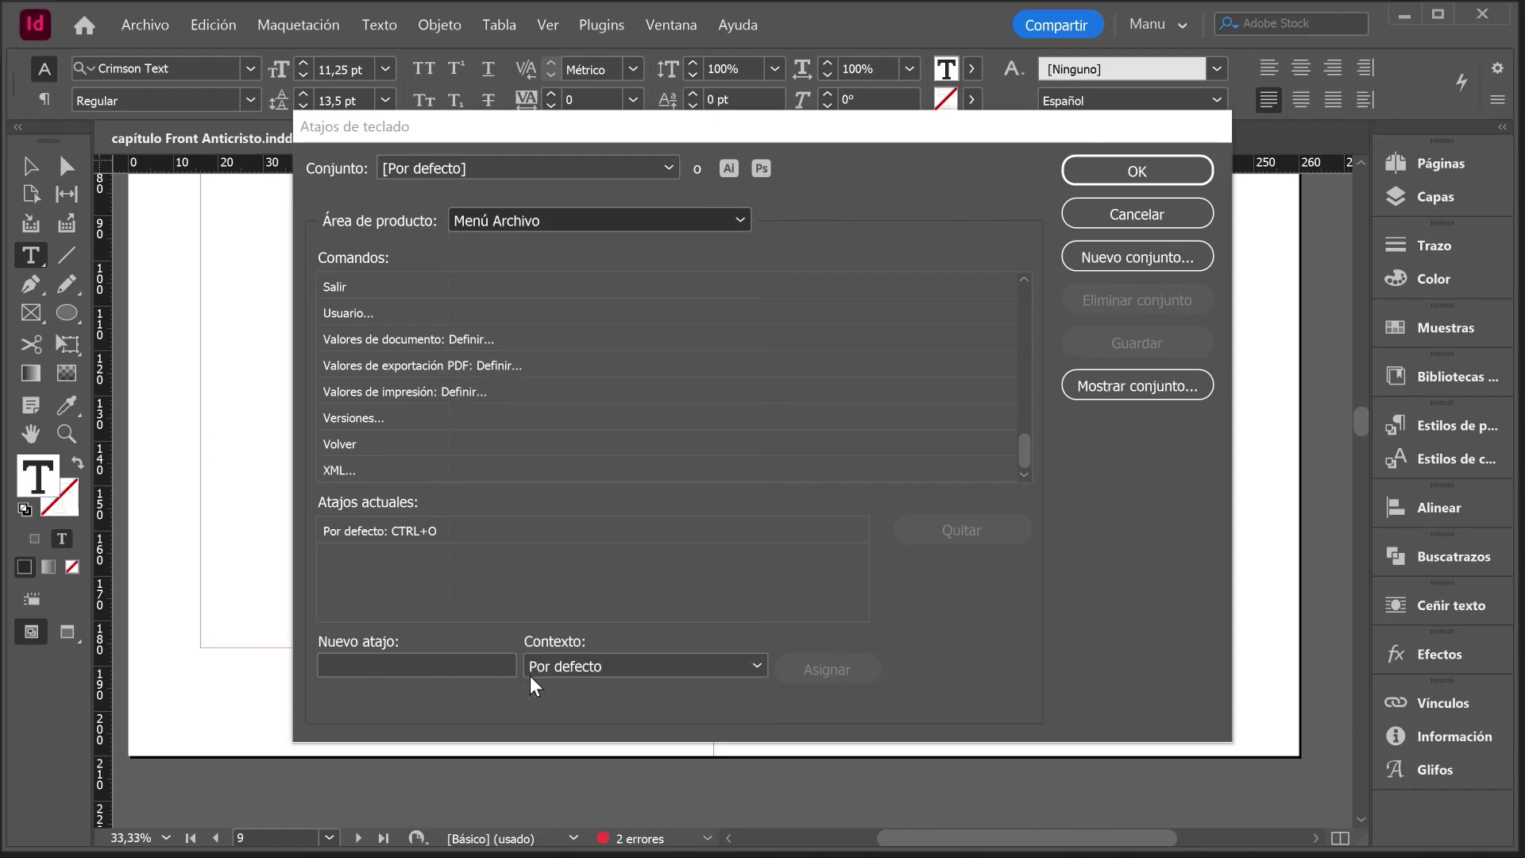
{"action": "left_click_drag", "start_coordinate": [1025, 342], "coordinate": [1021, 483]}
{"action": "scroll", "coordinate": [364, 381], "scroll_direction": "up", "scroll_amount": 3}
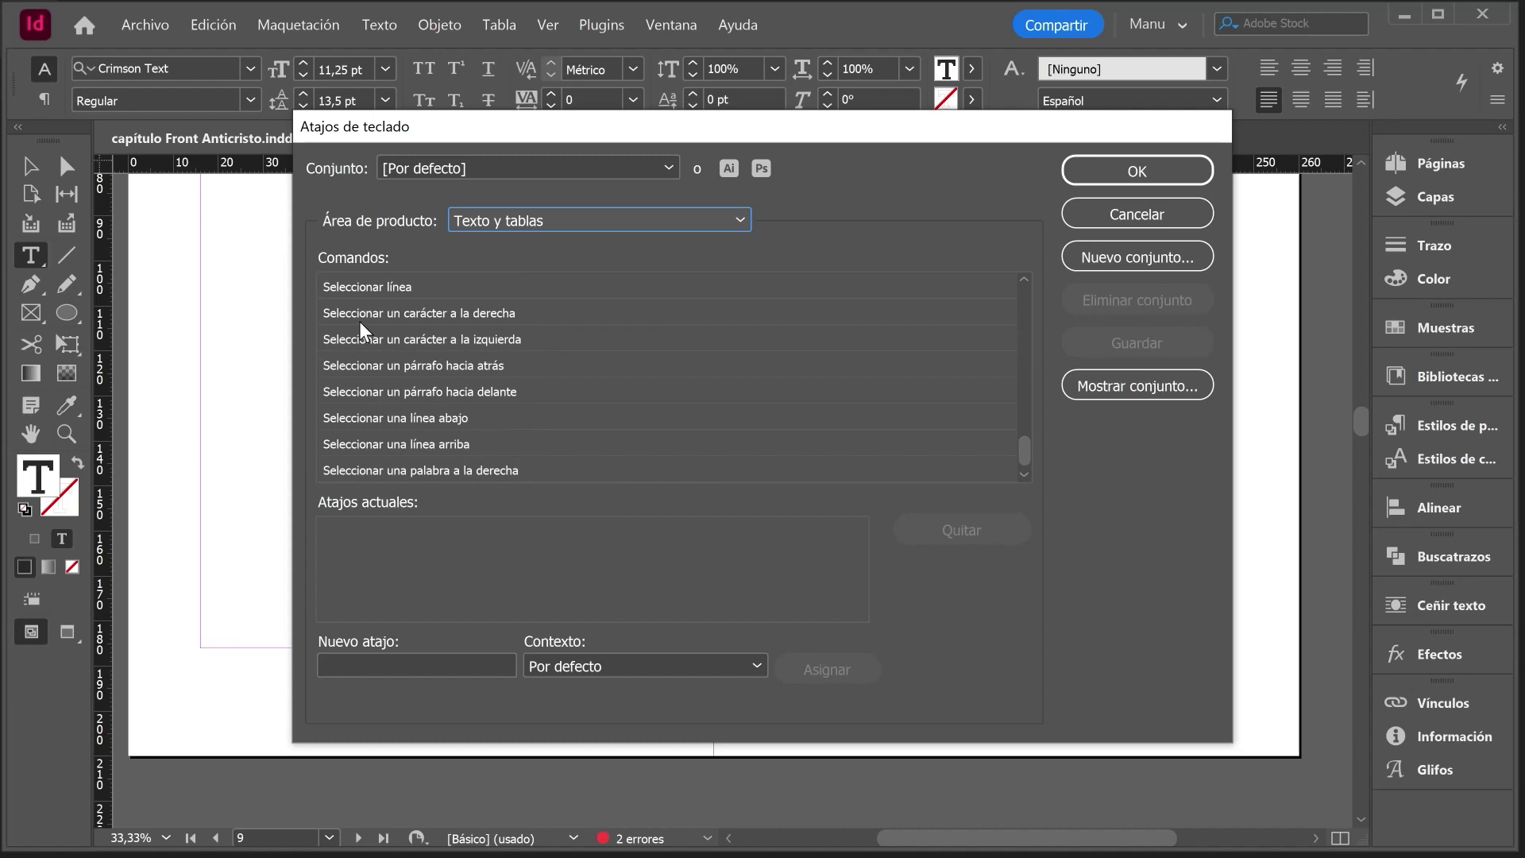
{"action": "scroll", "coordinate": [365, 338], "scroll_direction": "up", "scroll_amount": 1}
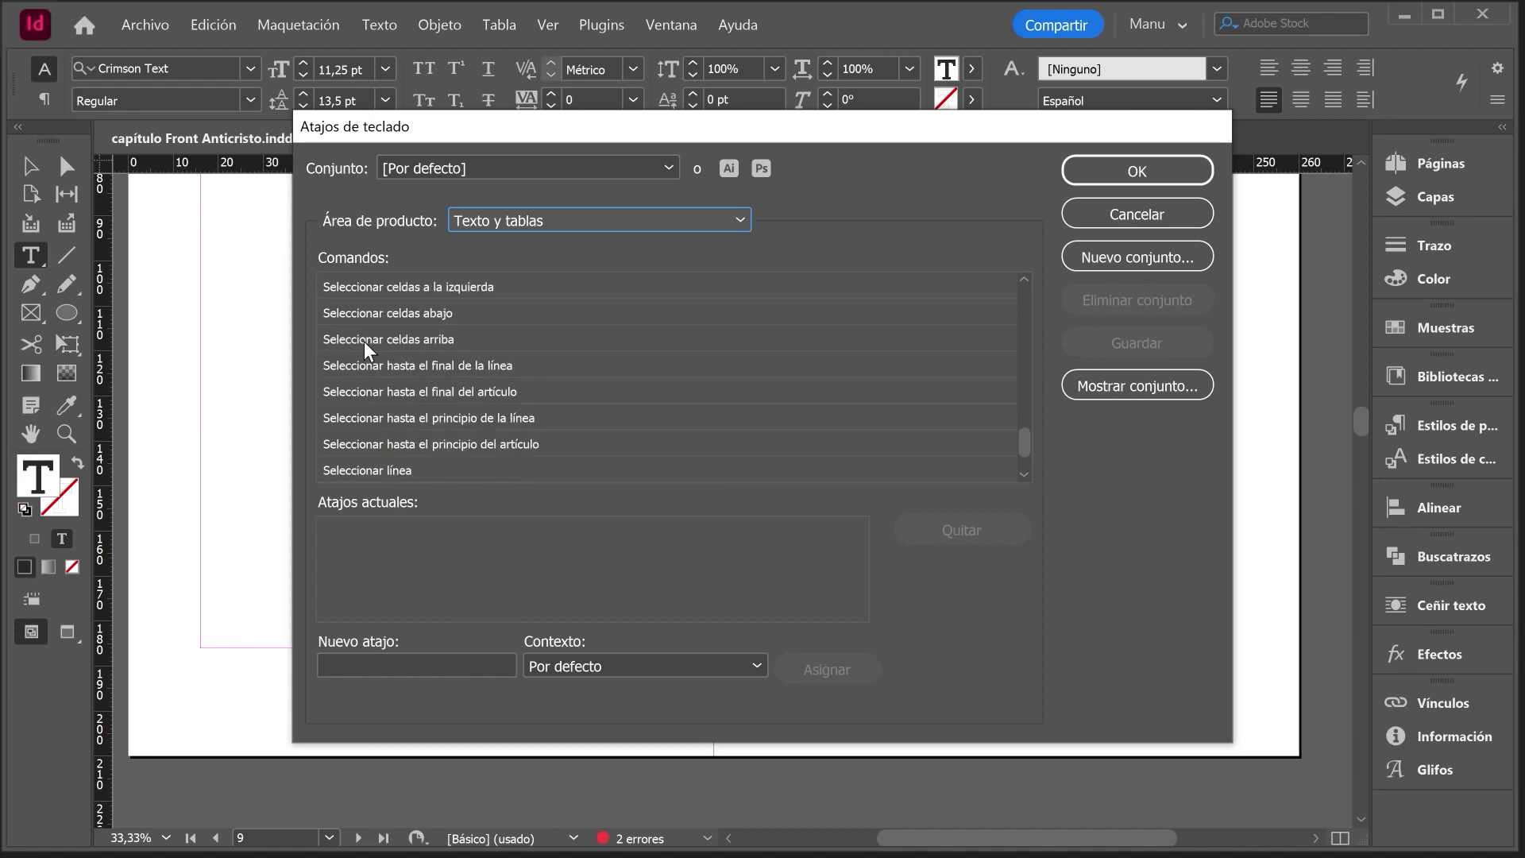
{"action": "left_click", "coordinate": [375, 366]}
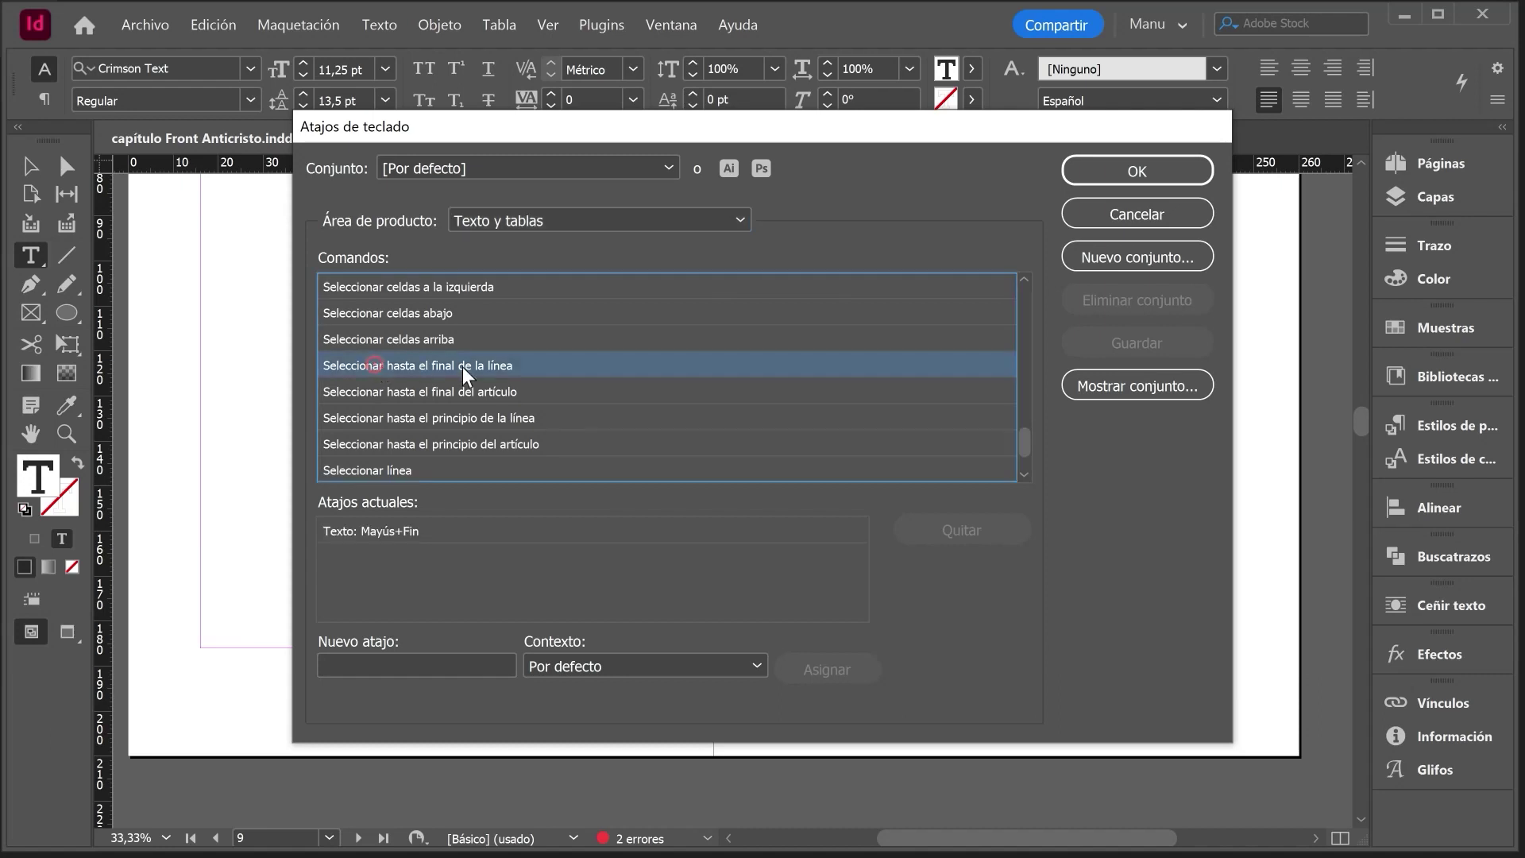
{"action": "left_click", "coordinate": [412, 392]}
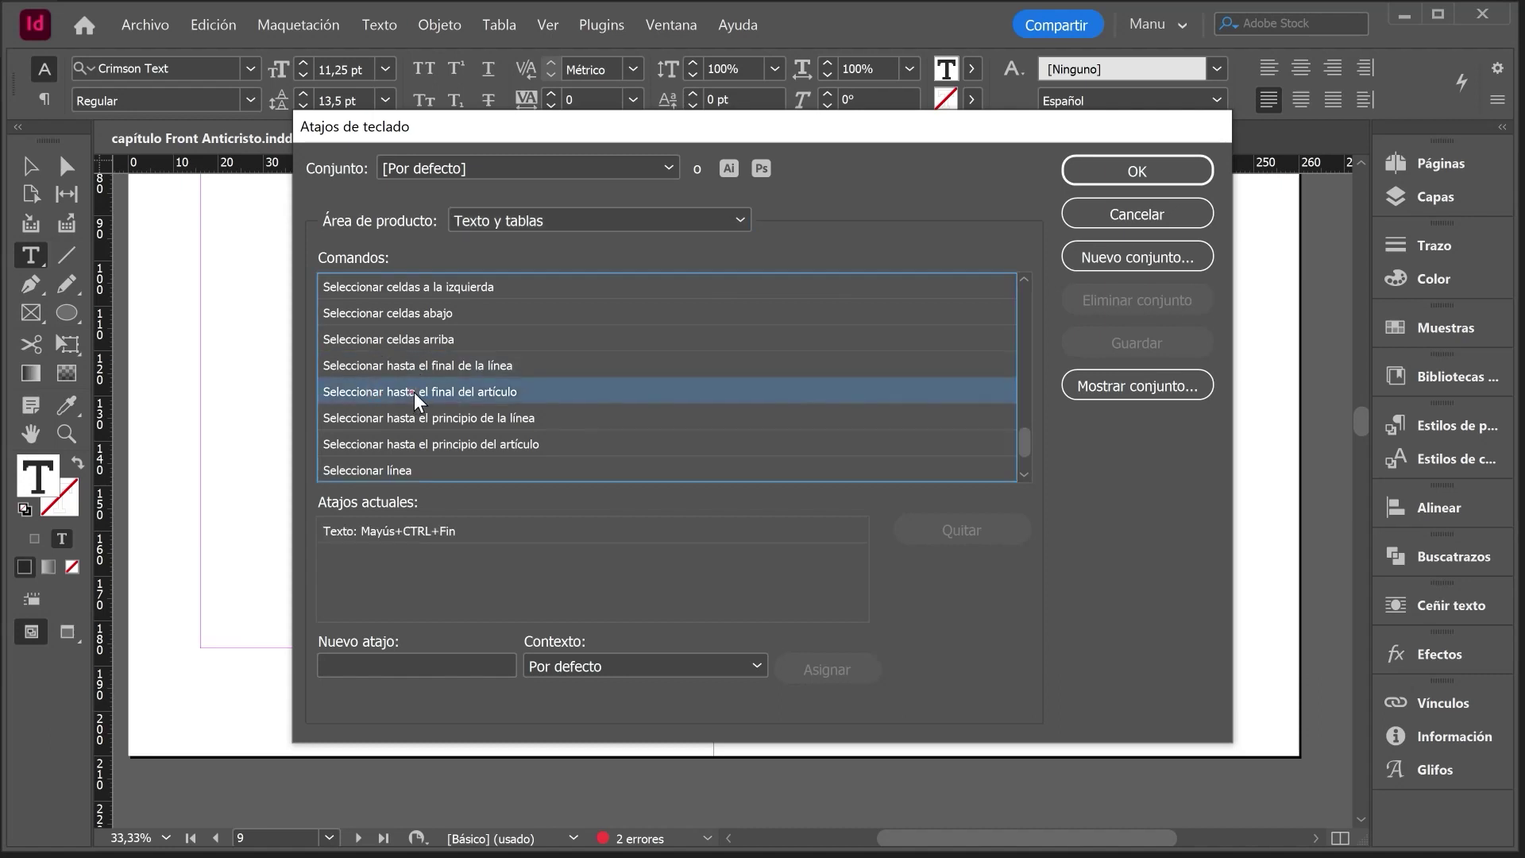
Look up the shortcuts for selecting to the start of the line and story, one character right and one word right
{"action": "left_click", "coordinate": [427, 420]}
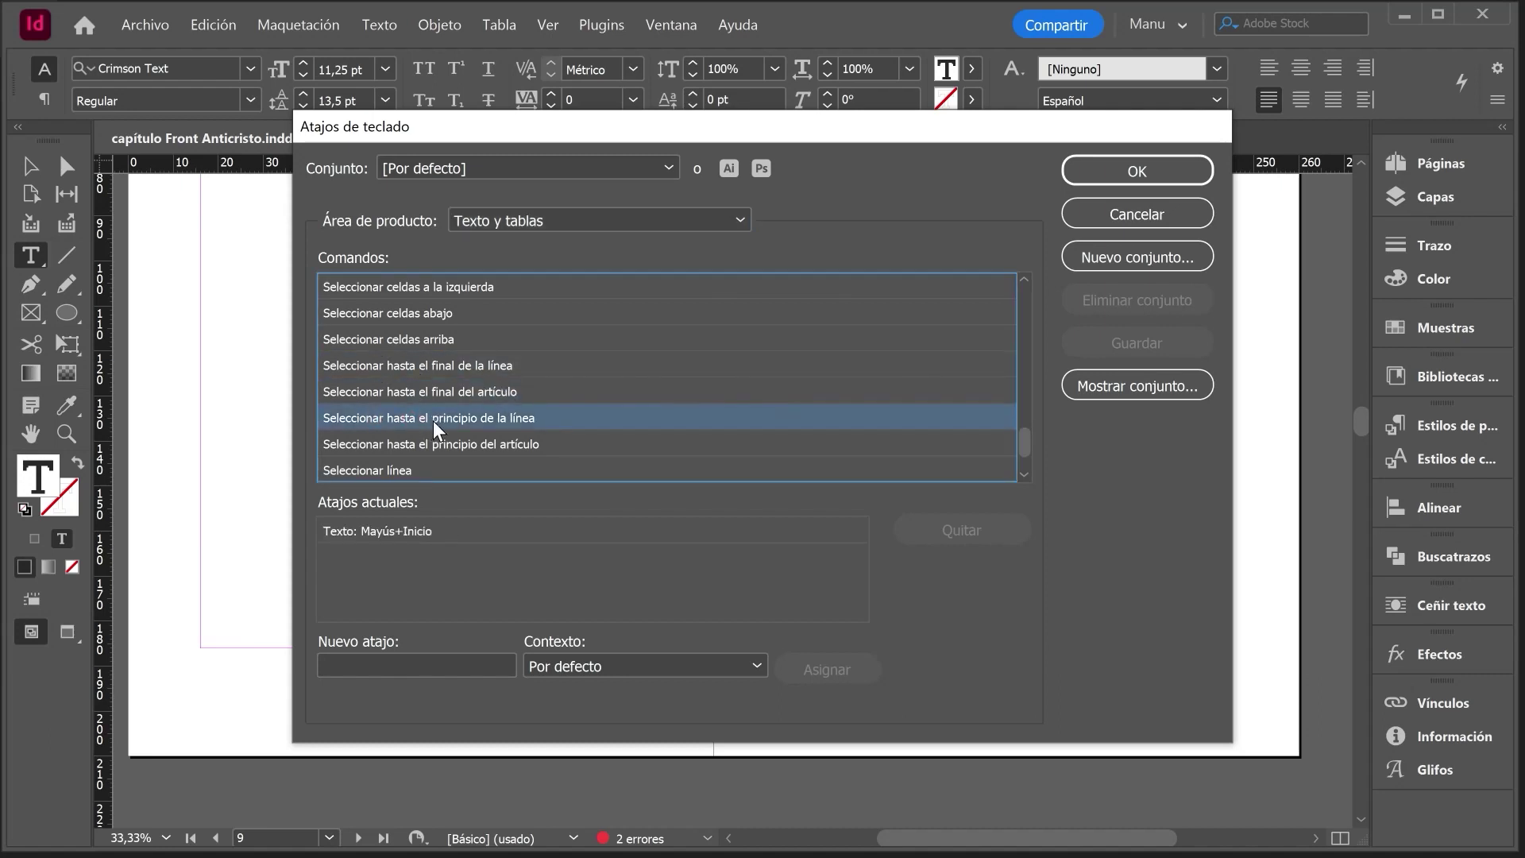
{"action": "left_click", "coordinate": [433, 446]}
{"action": "scroll", "coordinate": [398, 416], "scroll_direction": "down", "scroll_amount": 1}
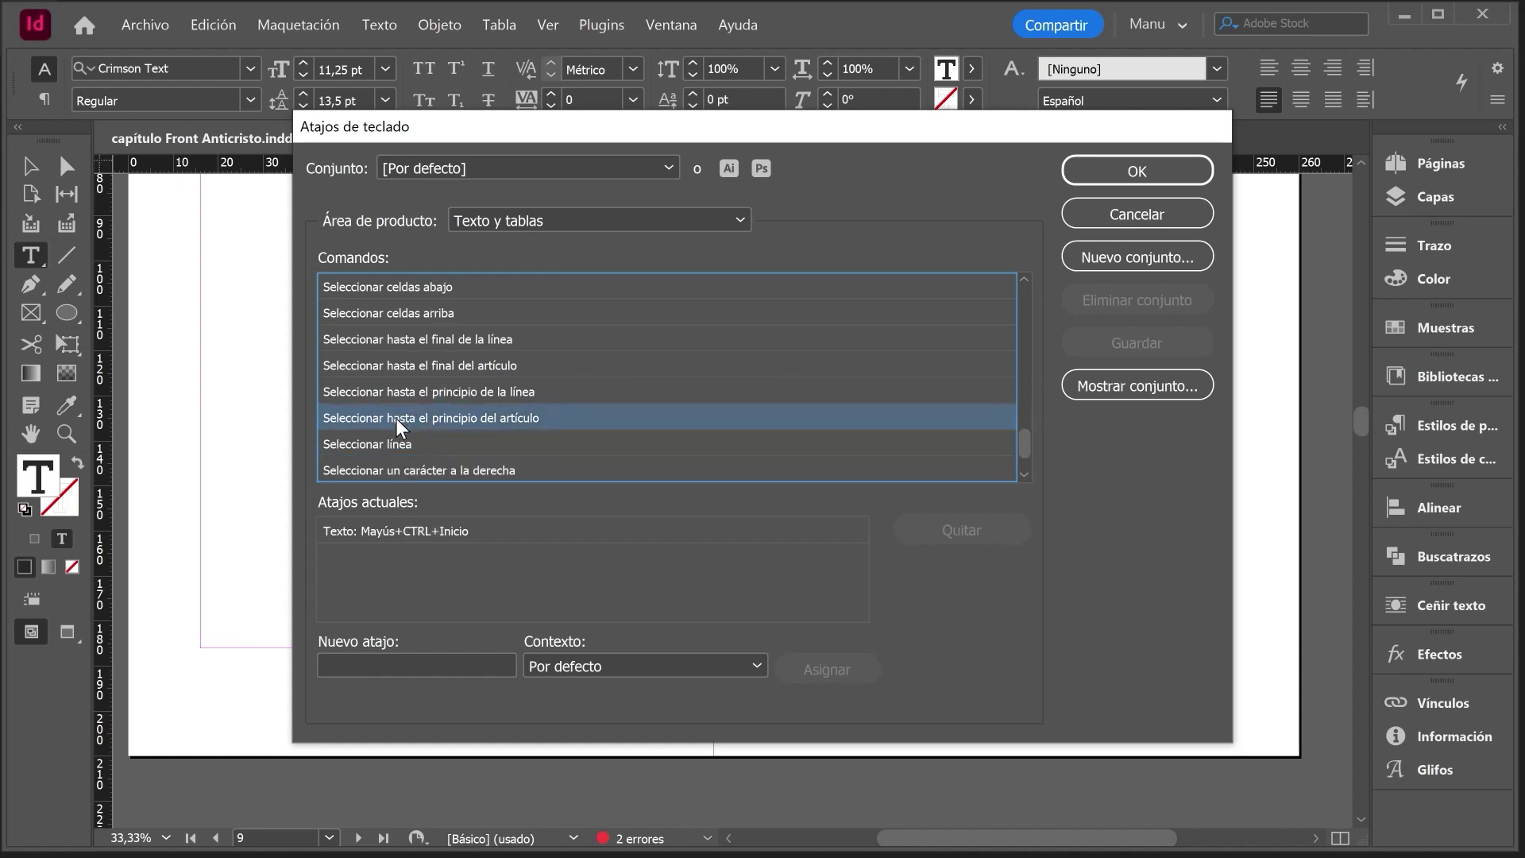
{"action": "left_click", "coordinate": [380, 442]}
{"action": "scroll", "coordinate": [398, 389], "scroll_direction": "down", "scroll_amount": 1}
{"action": "left_click", "coordinate": [384, 445]}
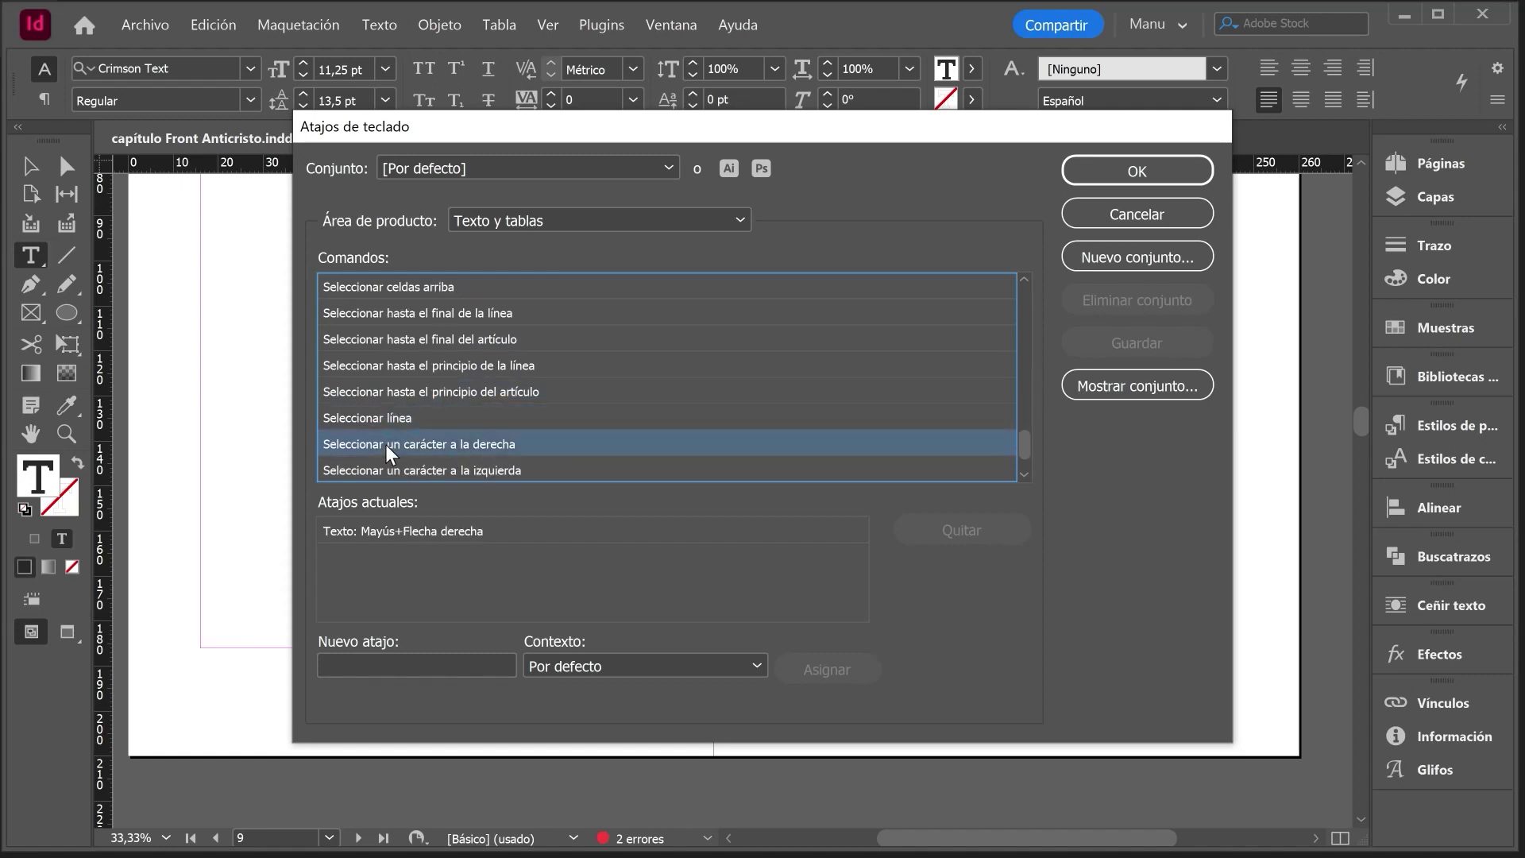
{"action": "scroll", "coordinate": [403, 398], "scroll_direction": "down", "scroll_amount": 3}
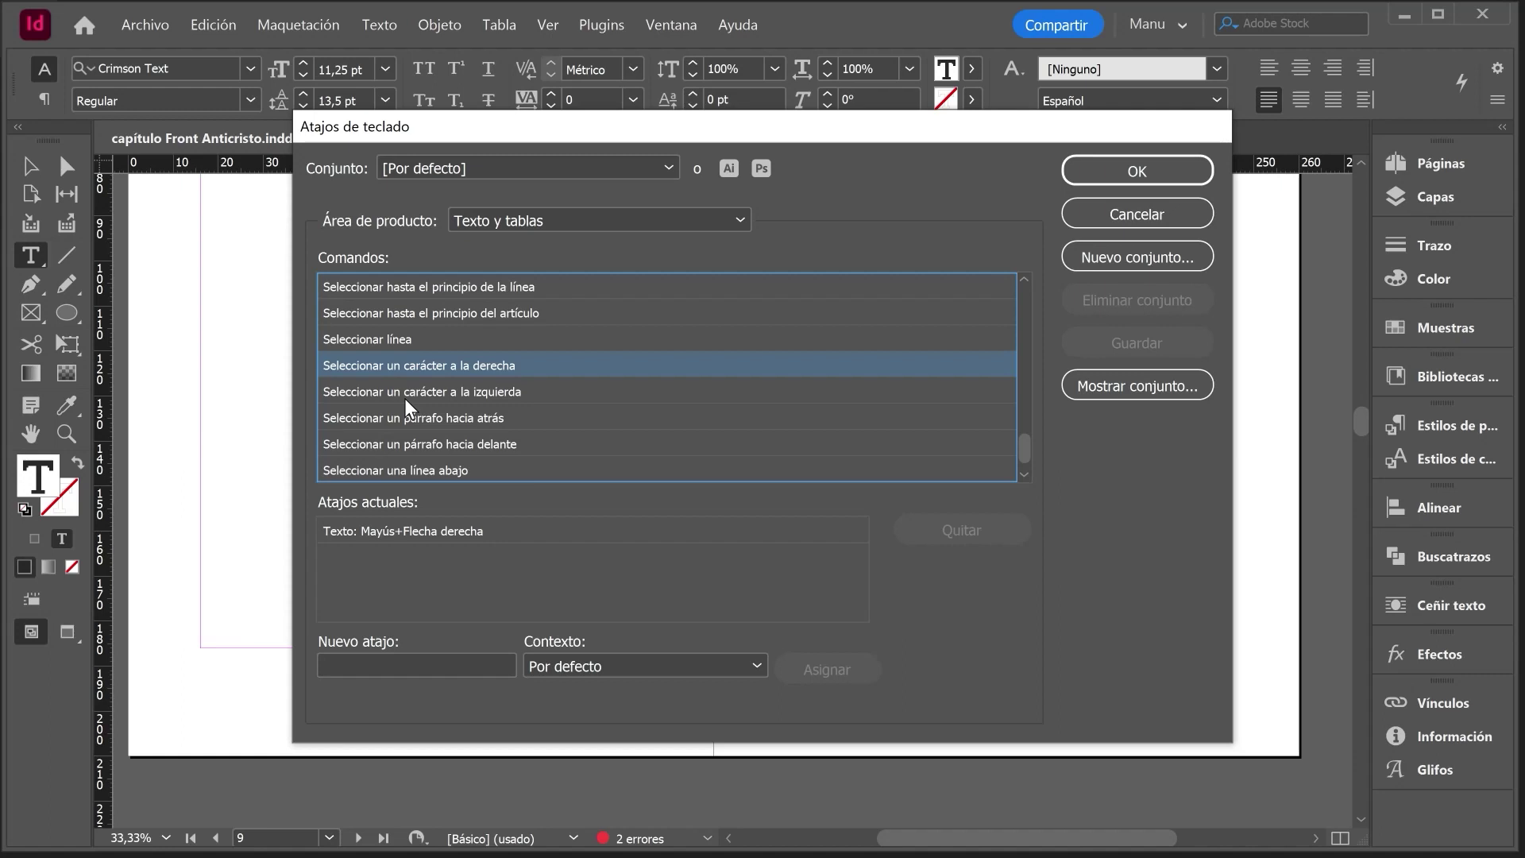
{"action": "scroll", "coordinate": [403, 398], "scroll_direction": "down", "scroll_amount": 4}
{"action": "left_click", "coordinate": [397, 414]}
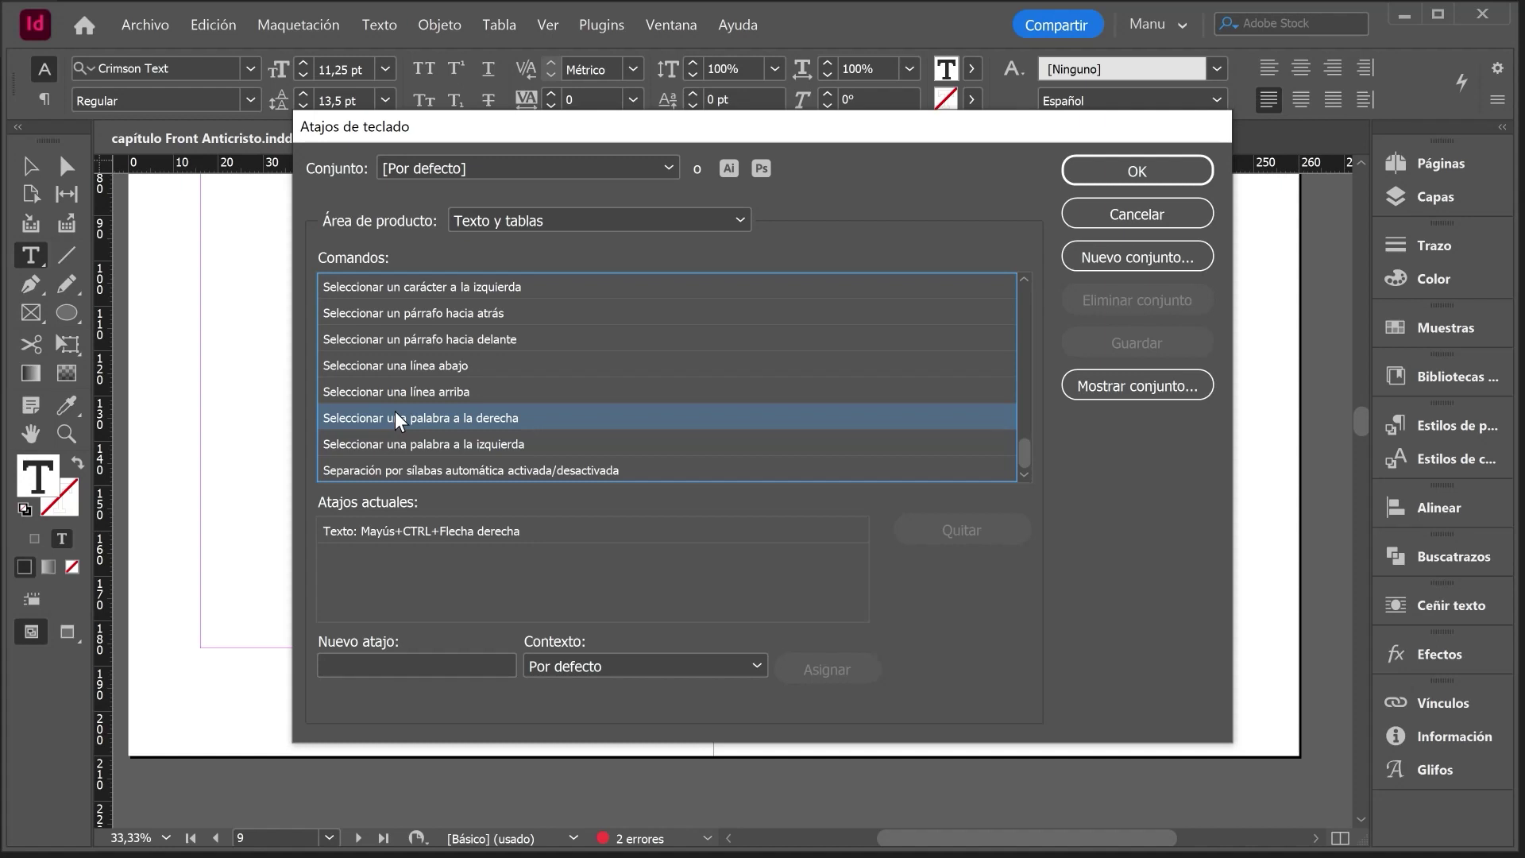
{"action": "key", "text": "Escape"}
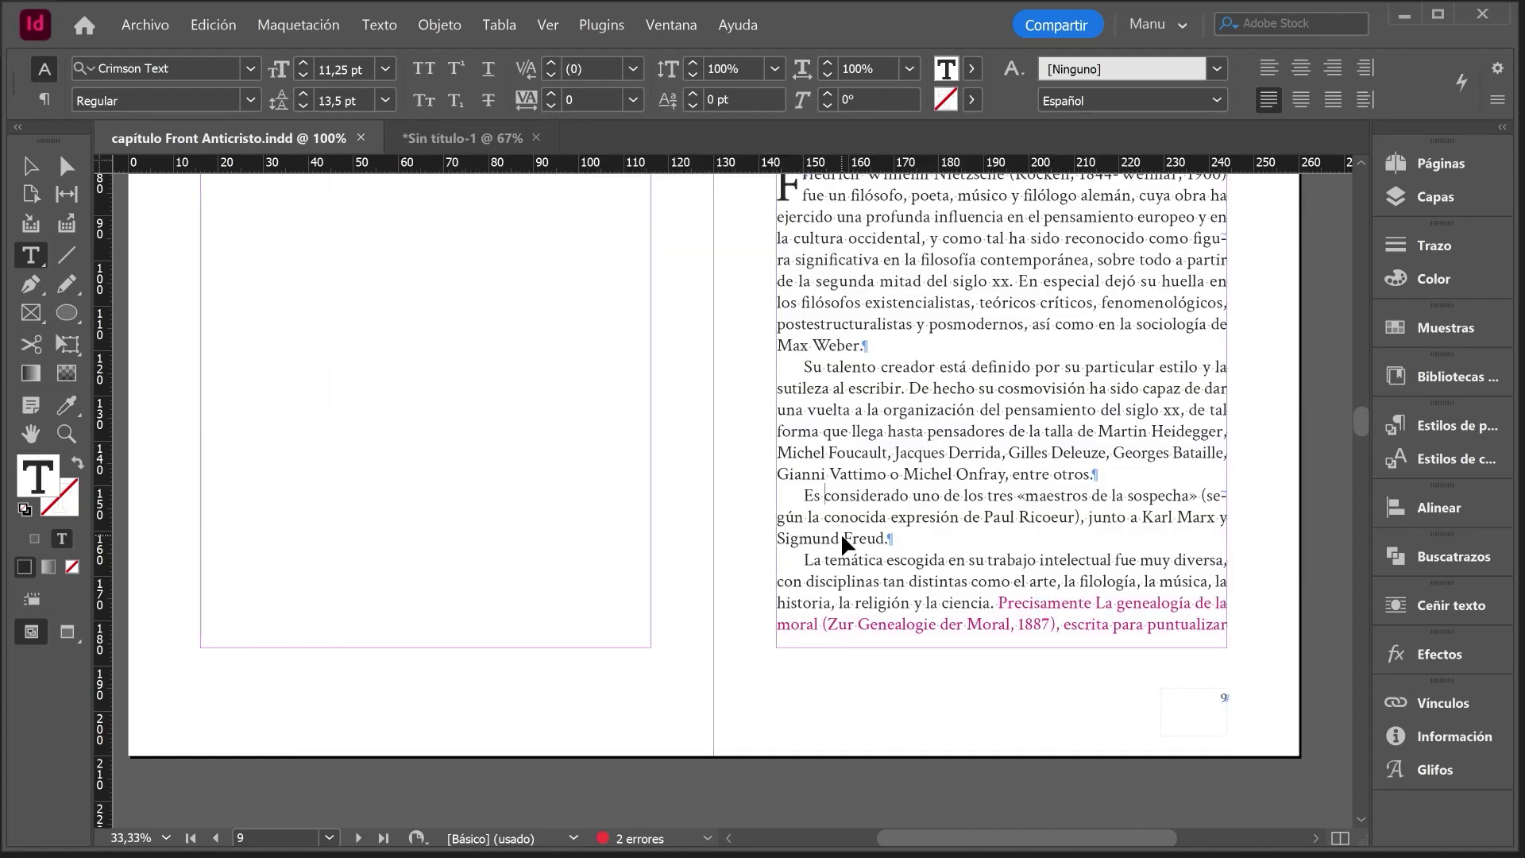
Select the words "considerado", "tres" and "uno" individually, and place the text cursor at the start of the third paragraph
{"action": "key", "text": "ctrl+shift+Right"}
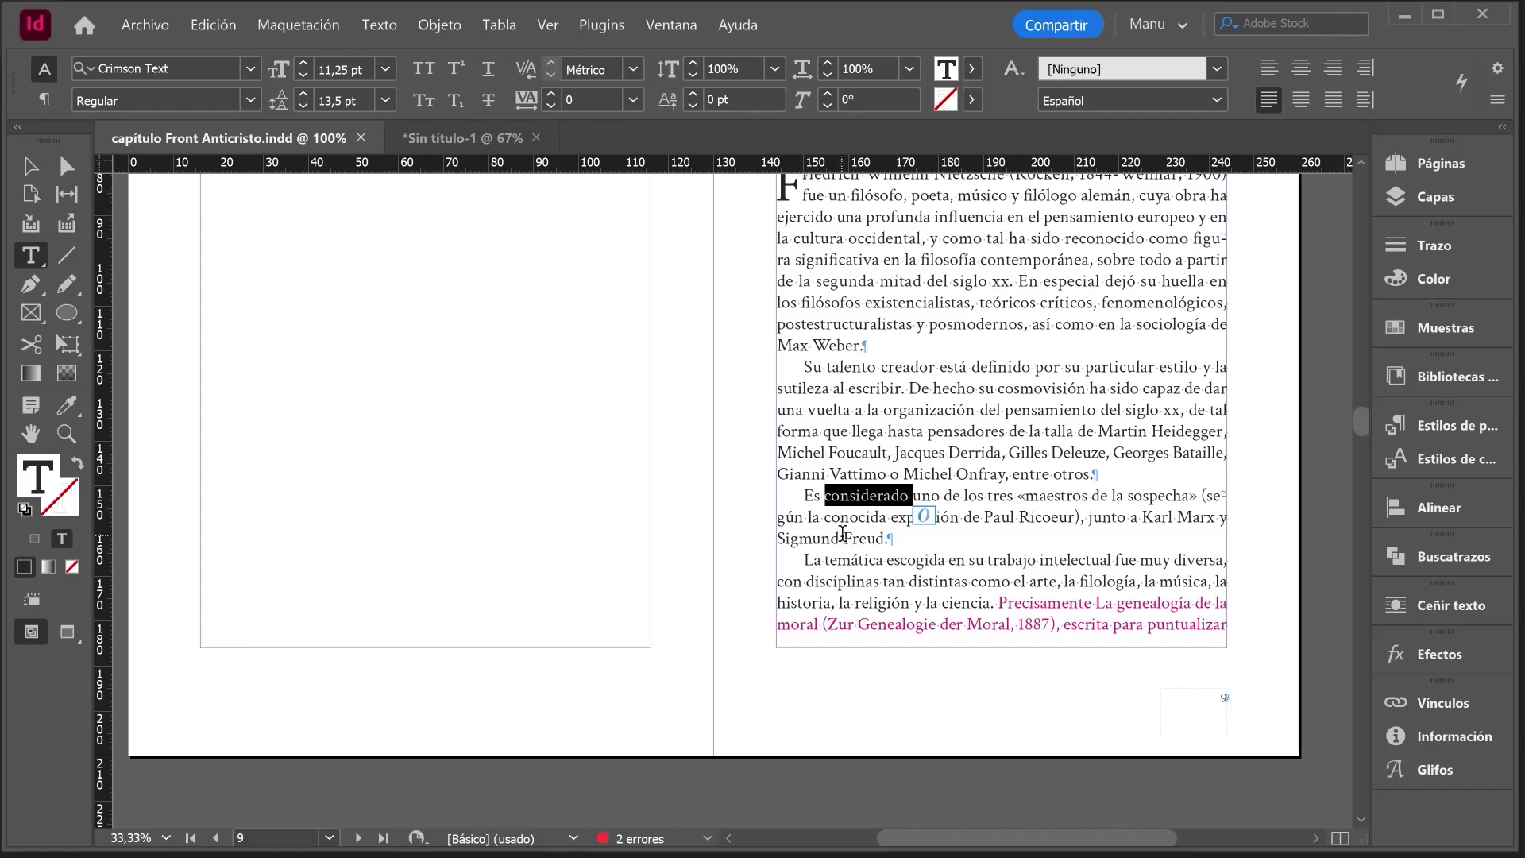
{"action": "double_click", "coordinate": [1003, 494]}
{"action": "double_click", "coordinate": [924, 498]}
{"action": "left_click", "coordinate": [802, 492]}
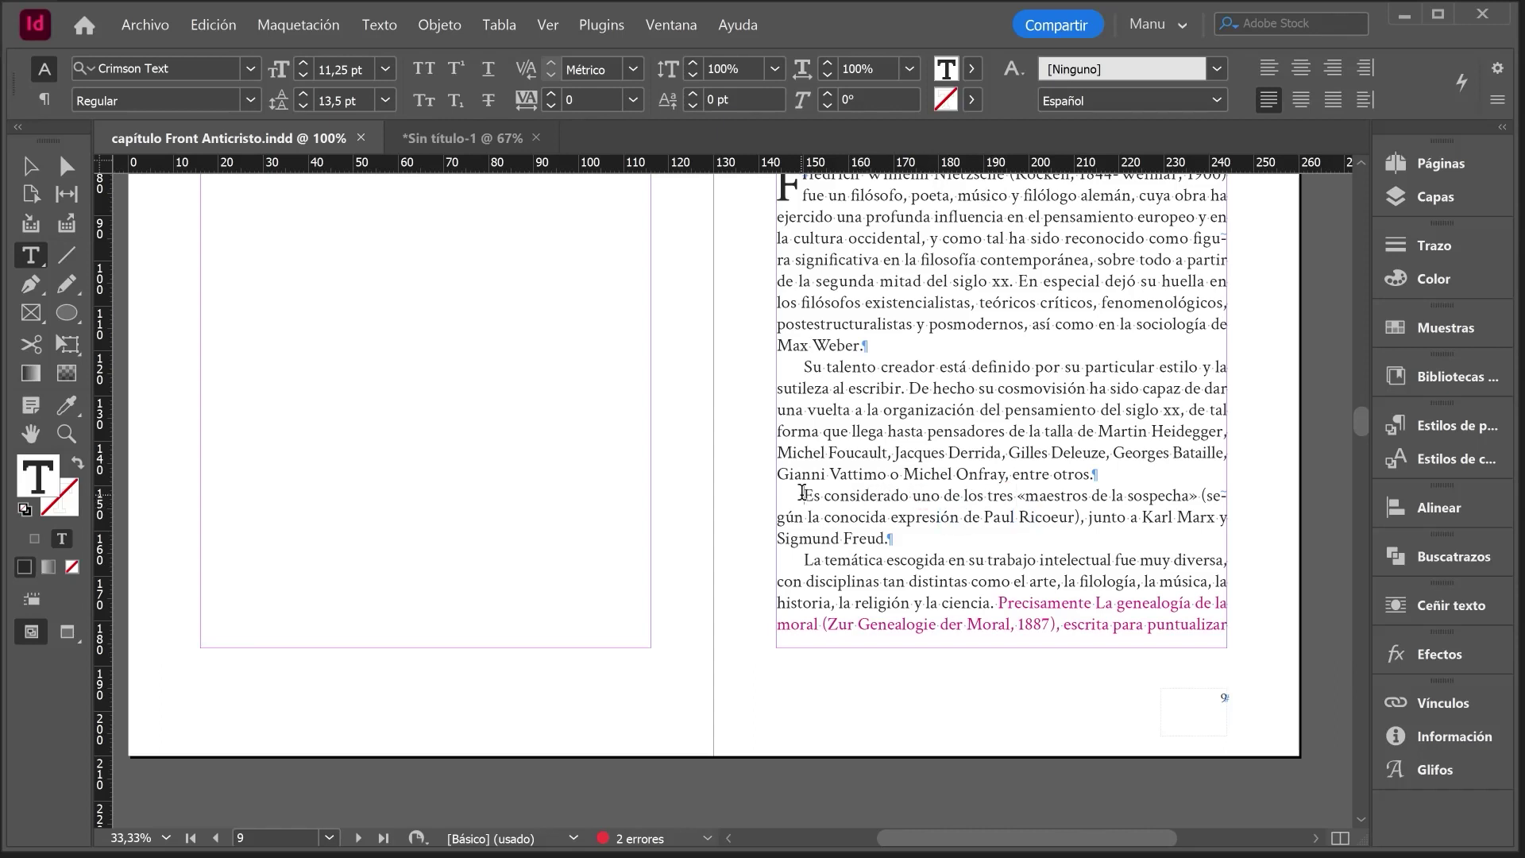
Select the whole third paragraph and the whole second paragraph in turn, leaving the text cursor before "Es considerado"
{"action": "triple_click", "coordinate": [799, 491]}
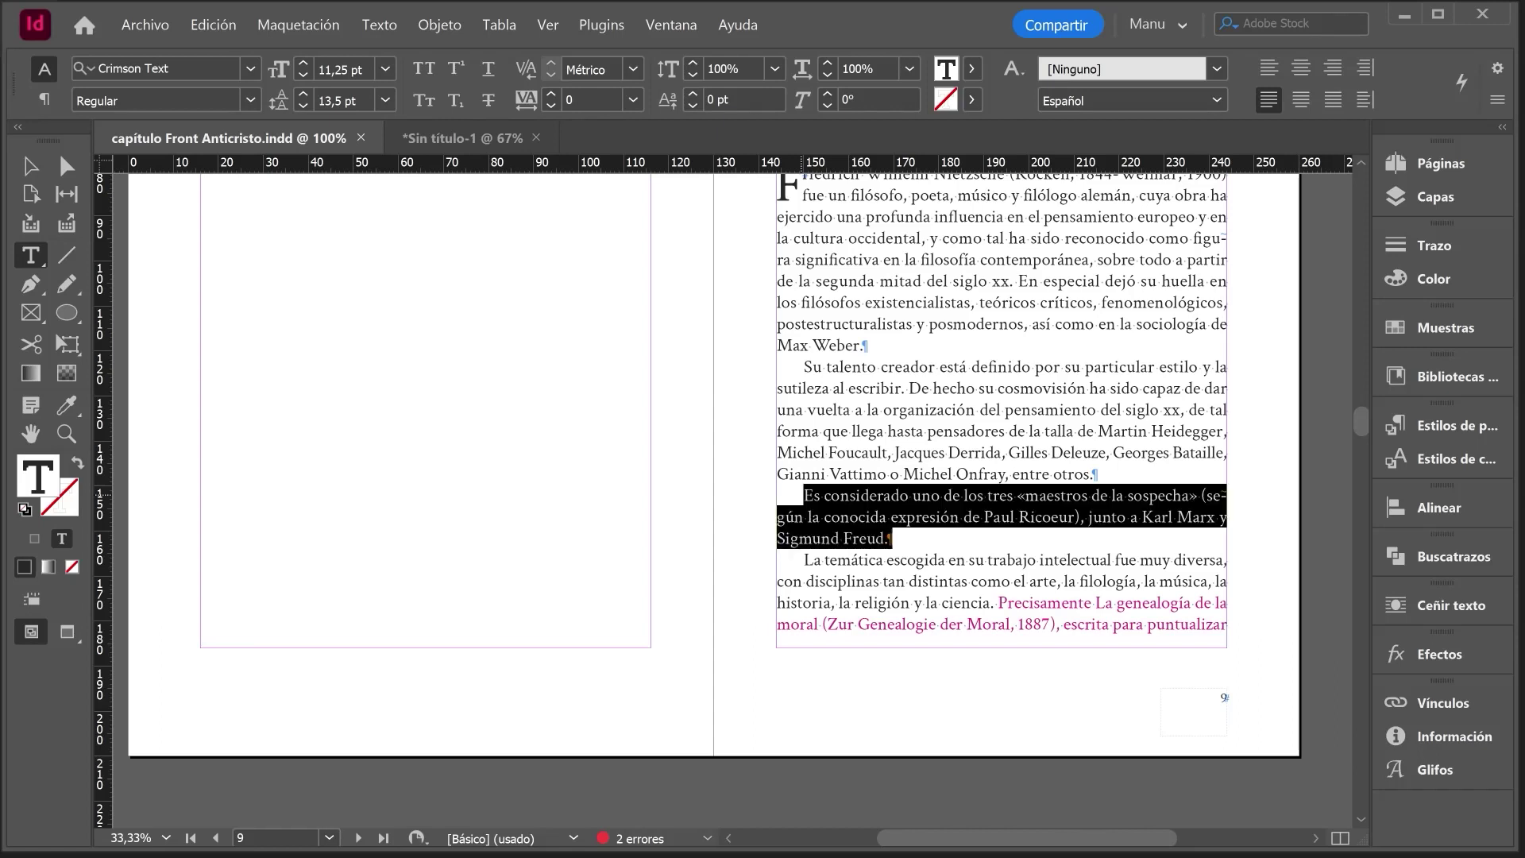
{"action": "triple_click", "coordinate": [802, 367]}
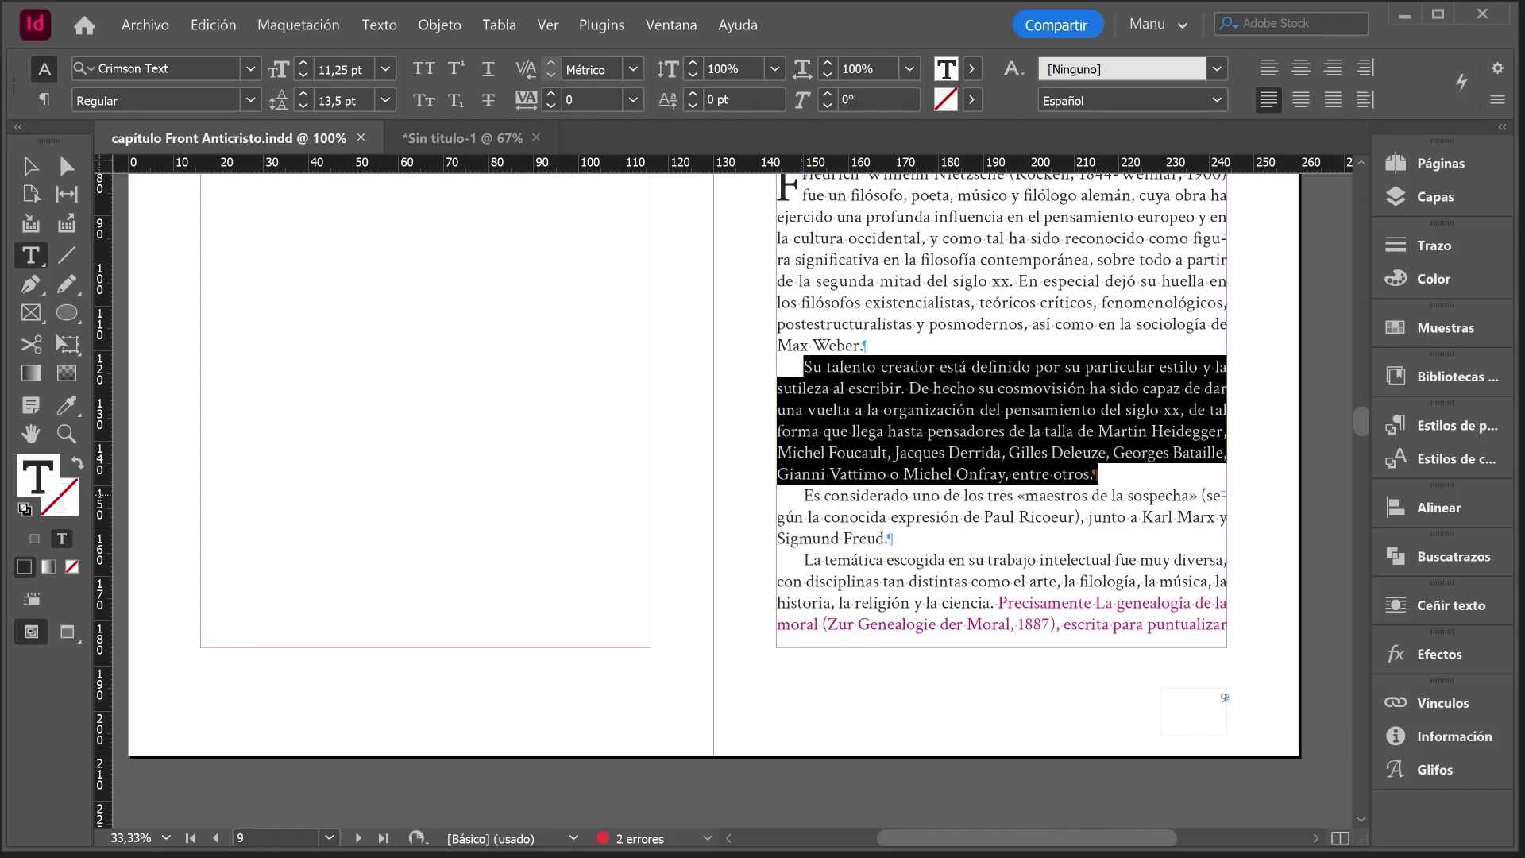
{"action": "left_click", "coordinate": [1096, 474]}
{"action": "left_click", "coordinate": [802, 493]}
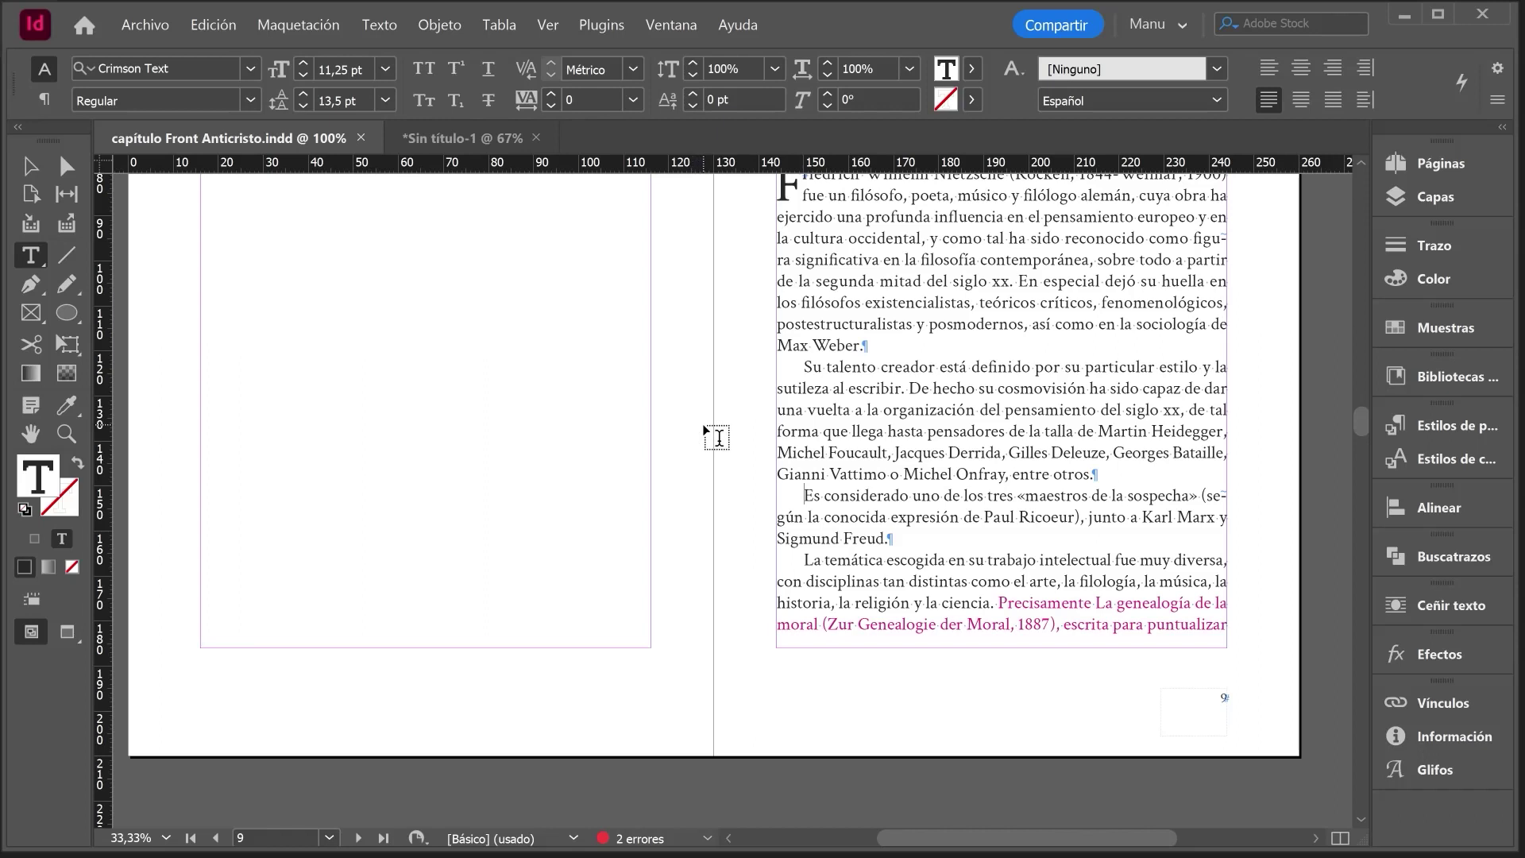
Open the keyboard shortcut settings and find the command "Seleccionar hasta el final del artículo" in the Texto y tablas product area
{"action": "left_click", "coordinate": [220, 29]}
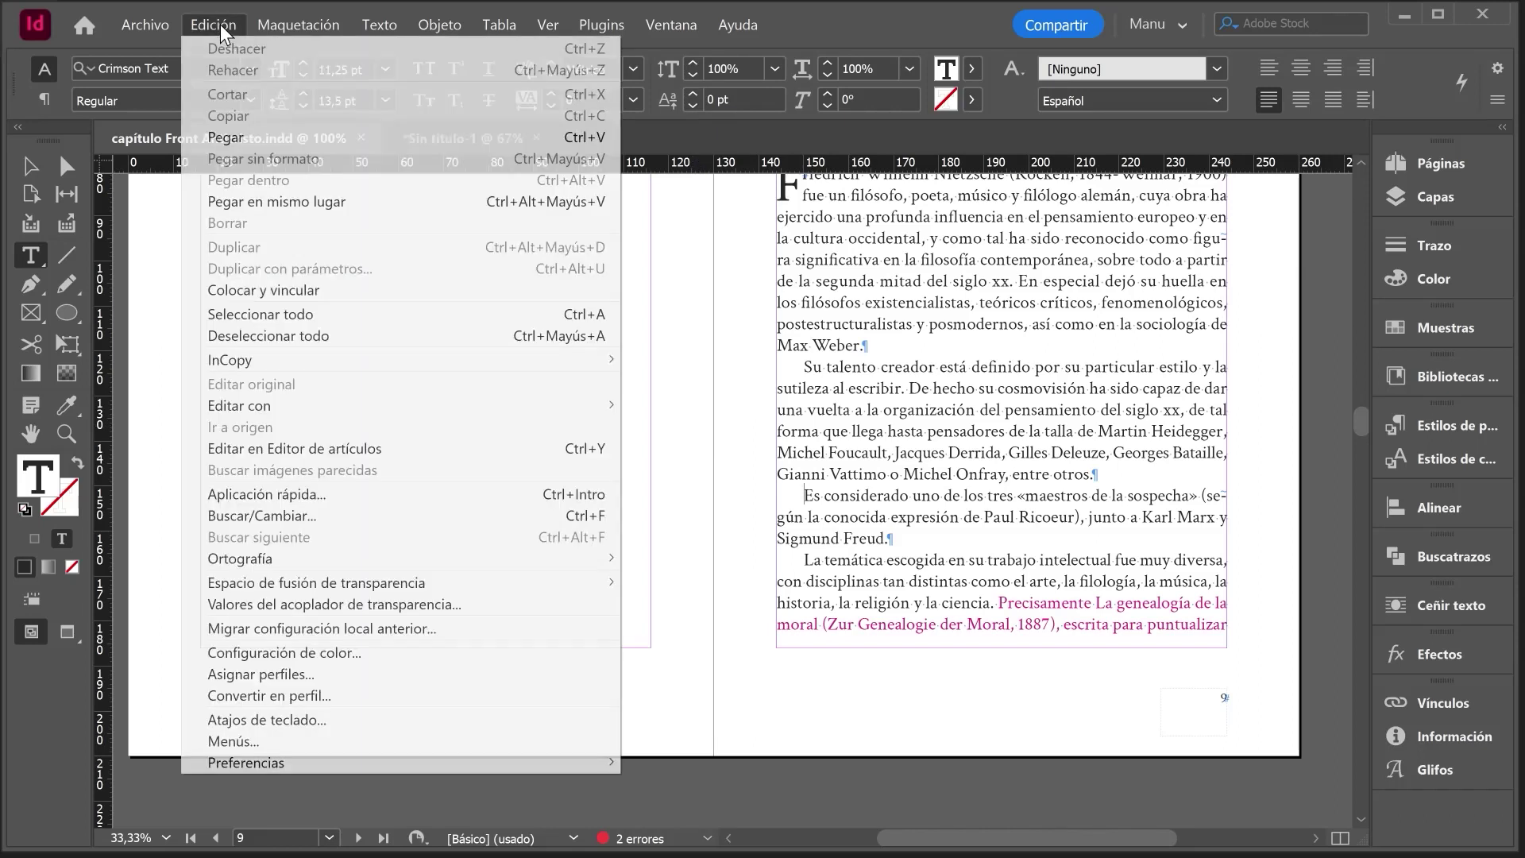
{"action": "left_click", "coordinate": [283, 716]}
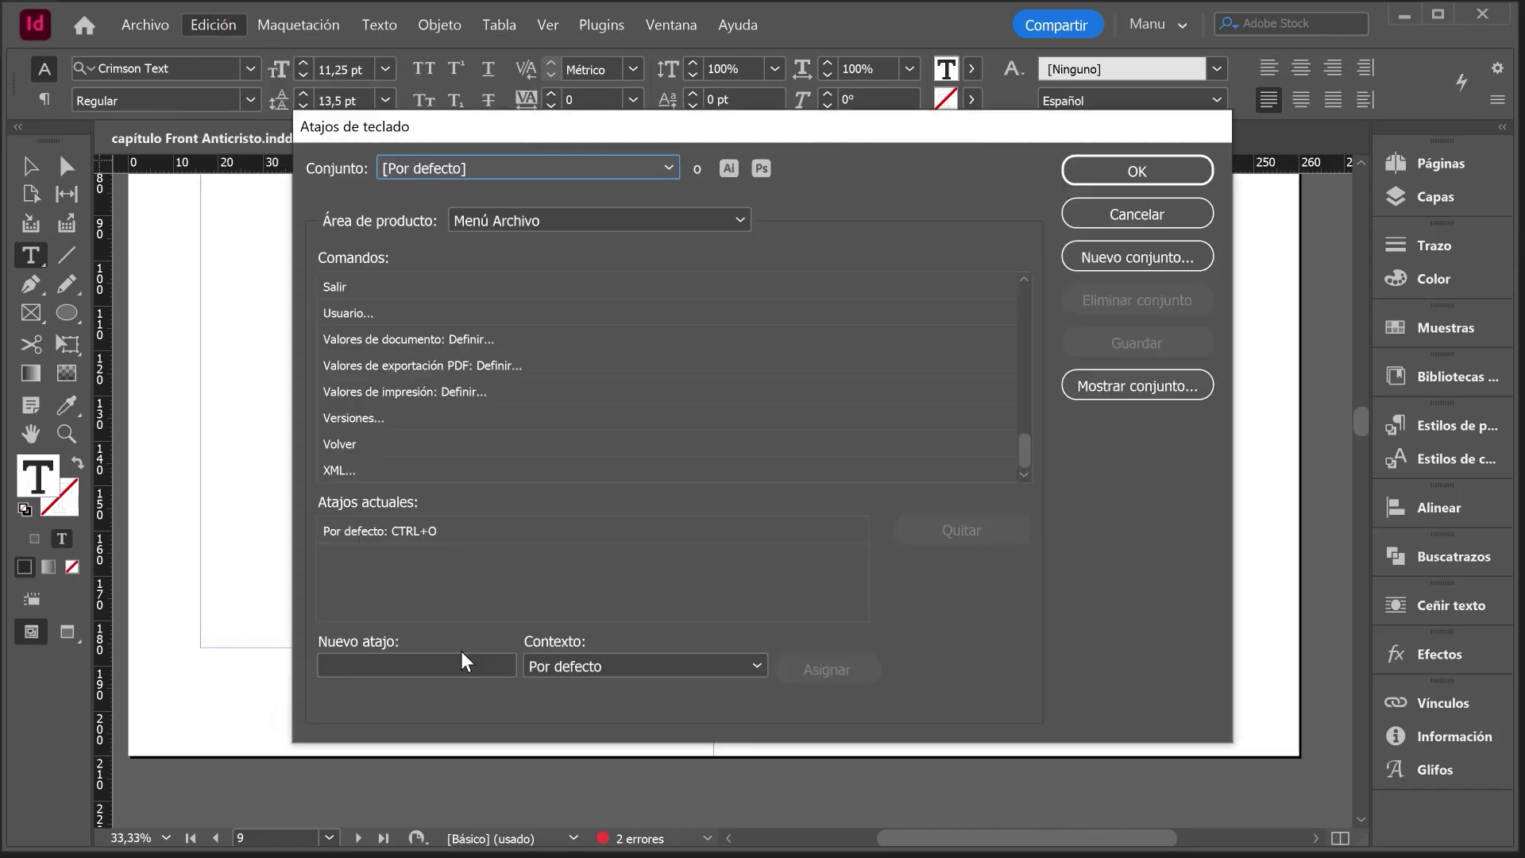
{"action": "left_click", "coordinate": [594, 216]}
{"action": "key", "text": "Escape"}
{"action": "key", "text": "t"}
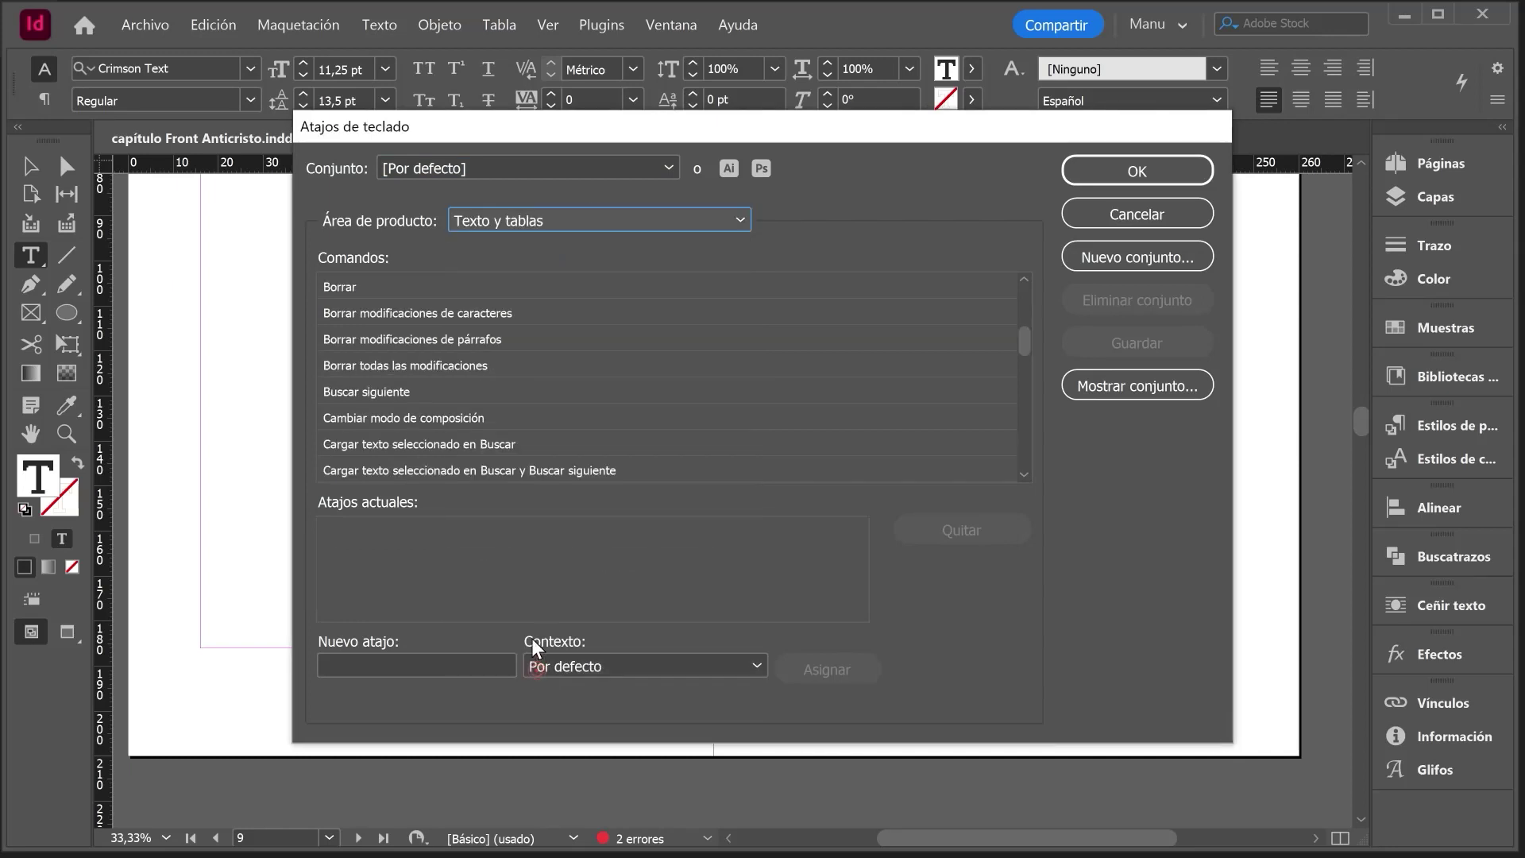
{"action": "scroll", "coordinate": [1013, 477], "scroll_direction": "down", "scroll_amount": 10}
{"action": "scroll", "coordinate": [460, 391], "scroll_direction": "up", "scroll_amount": 3}
{"action": "left_click", "coordinate": [460, 392]}
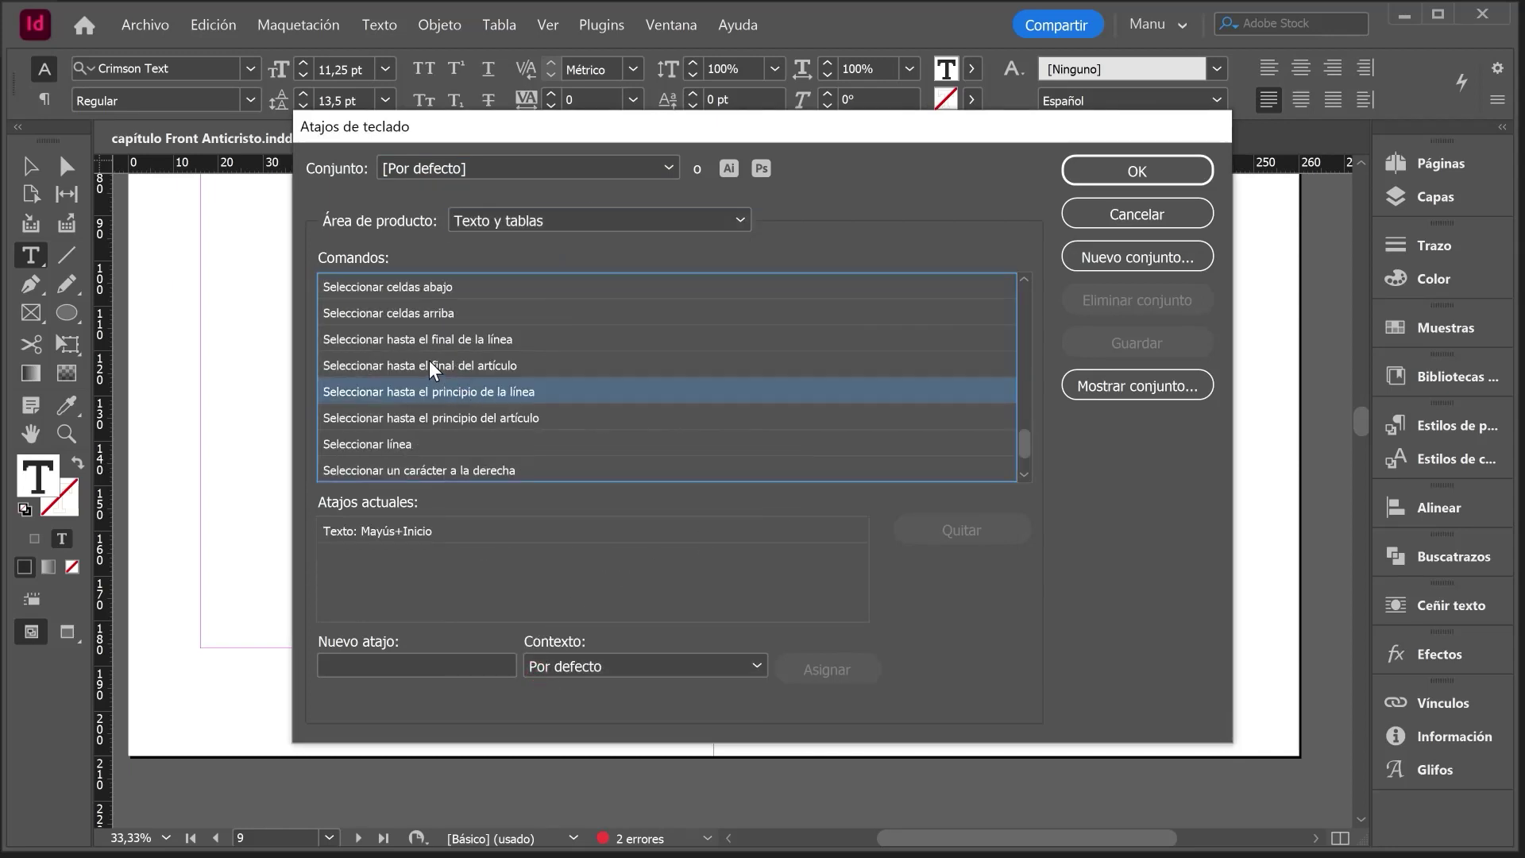
{"action": "left_click", "coordinate": [429, 366]}
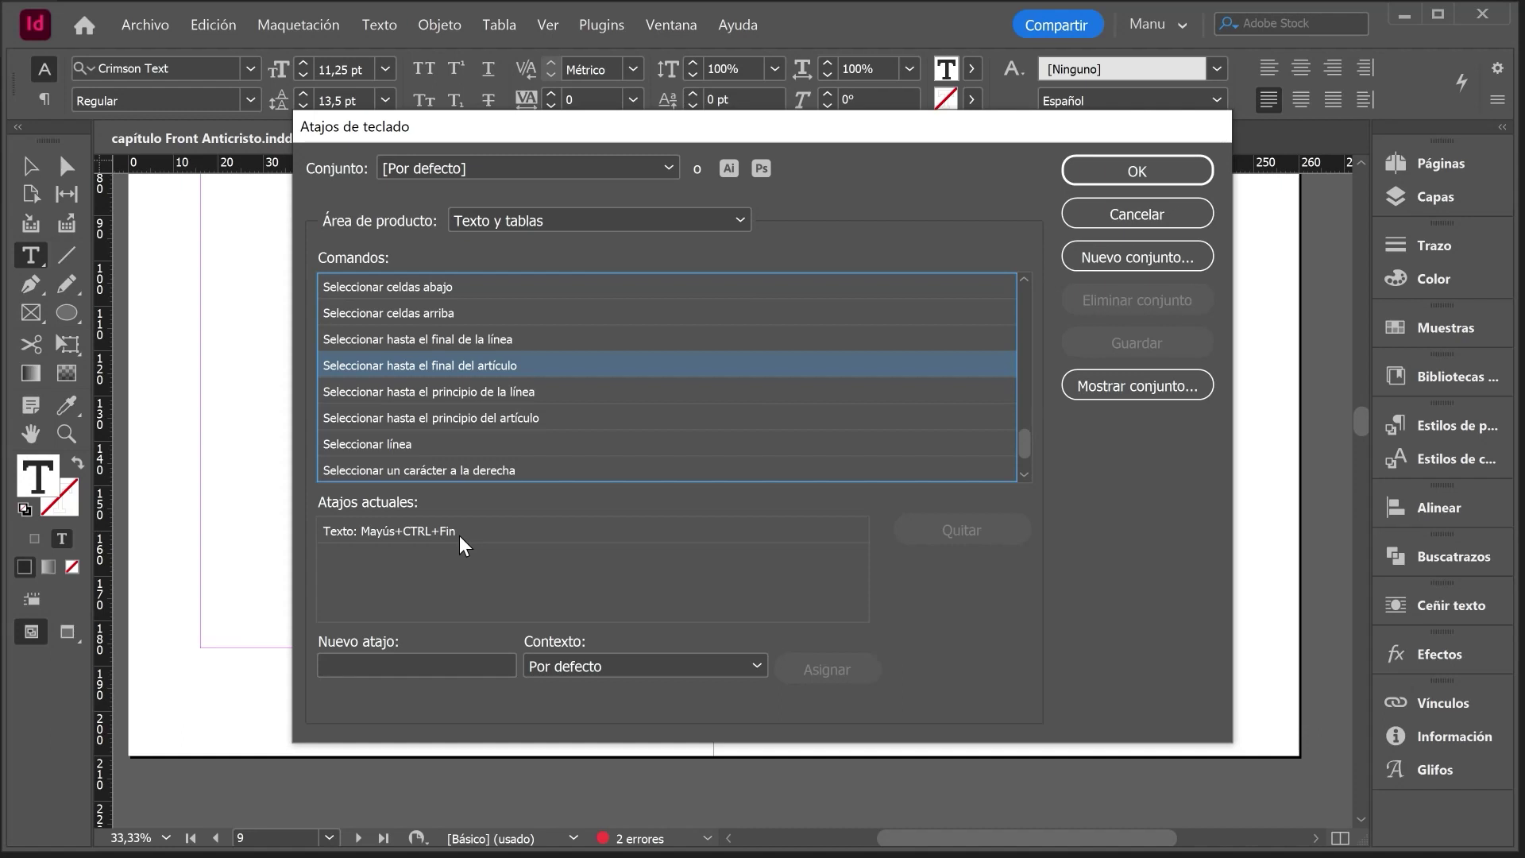
Assign Mayús+CTRL+F to the select-to-end-of-story command, storing it in a new set named "Atajos propios" based on the default set
{"action": "left_click", "coordinate": [421, 531]}
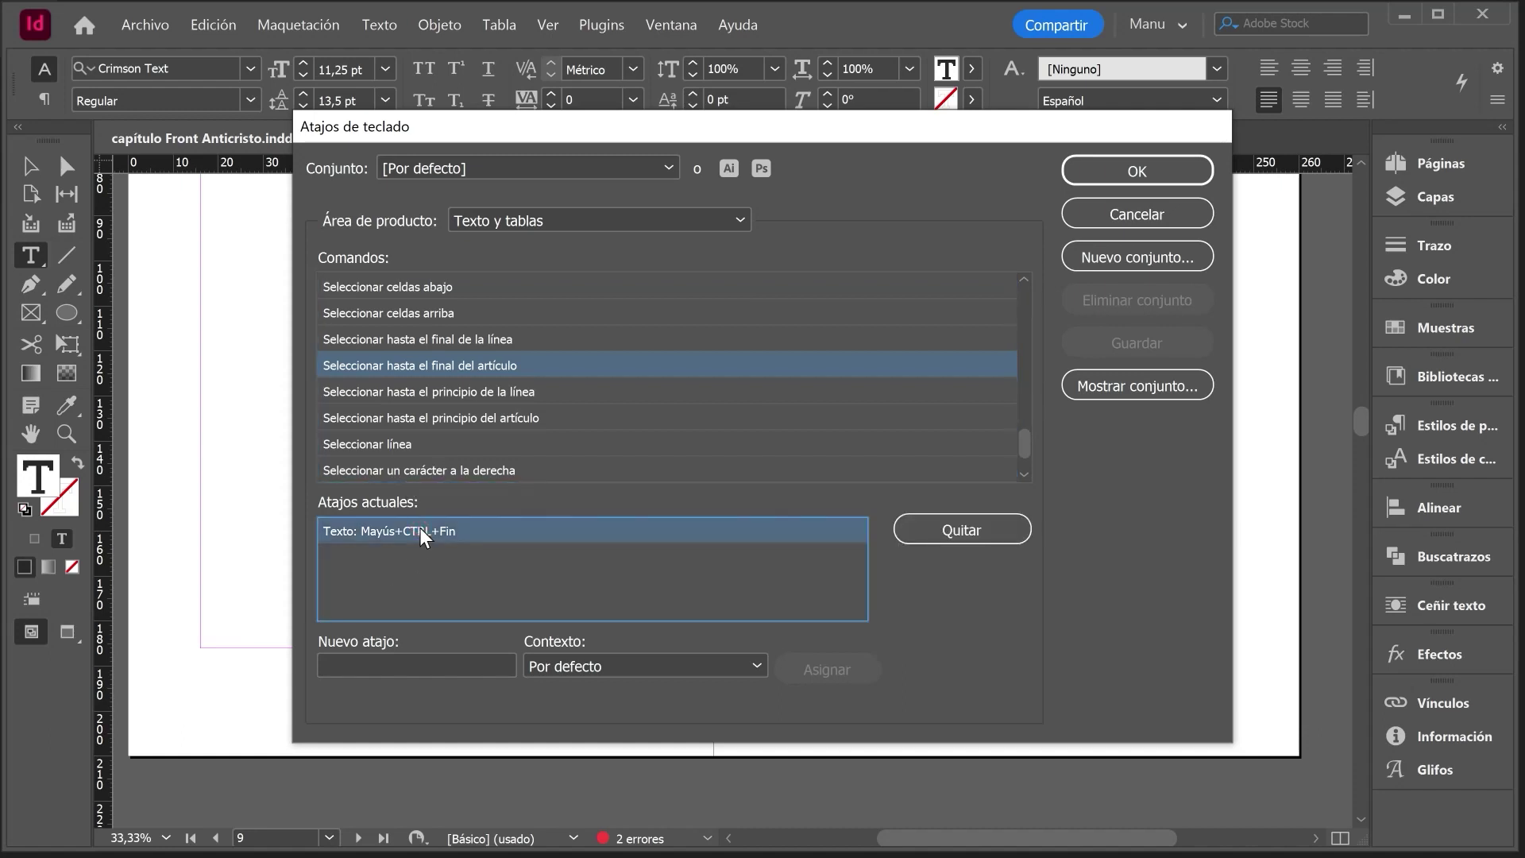
{"action": "left_click", "coordinate": [381, 657]}
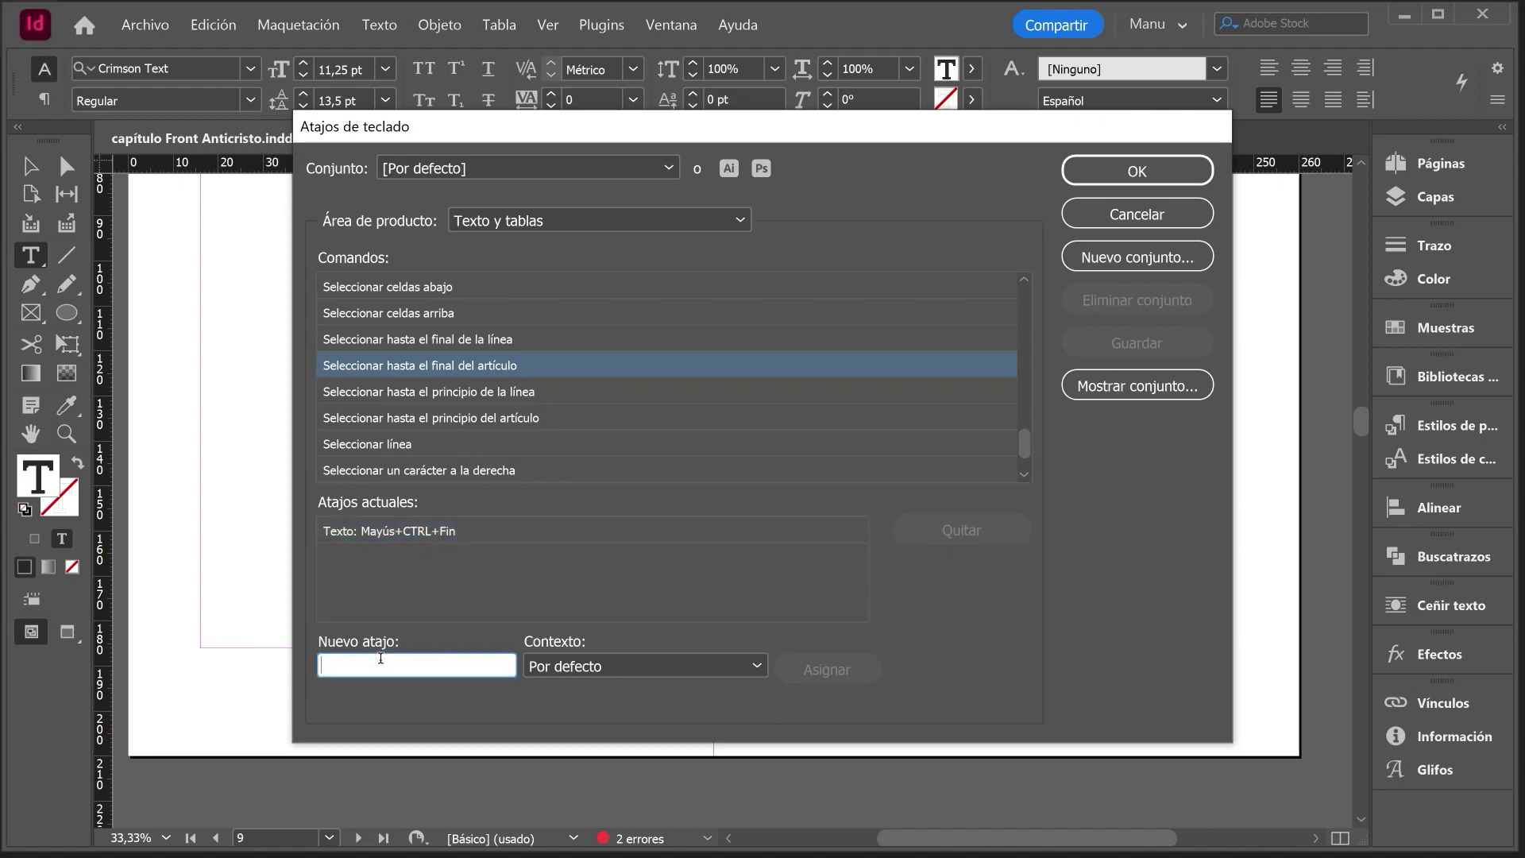
{"action": "key", "text": "ctrl+shift+f"}
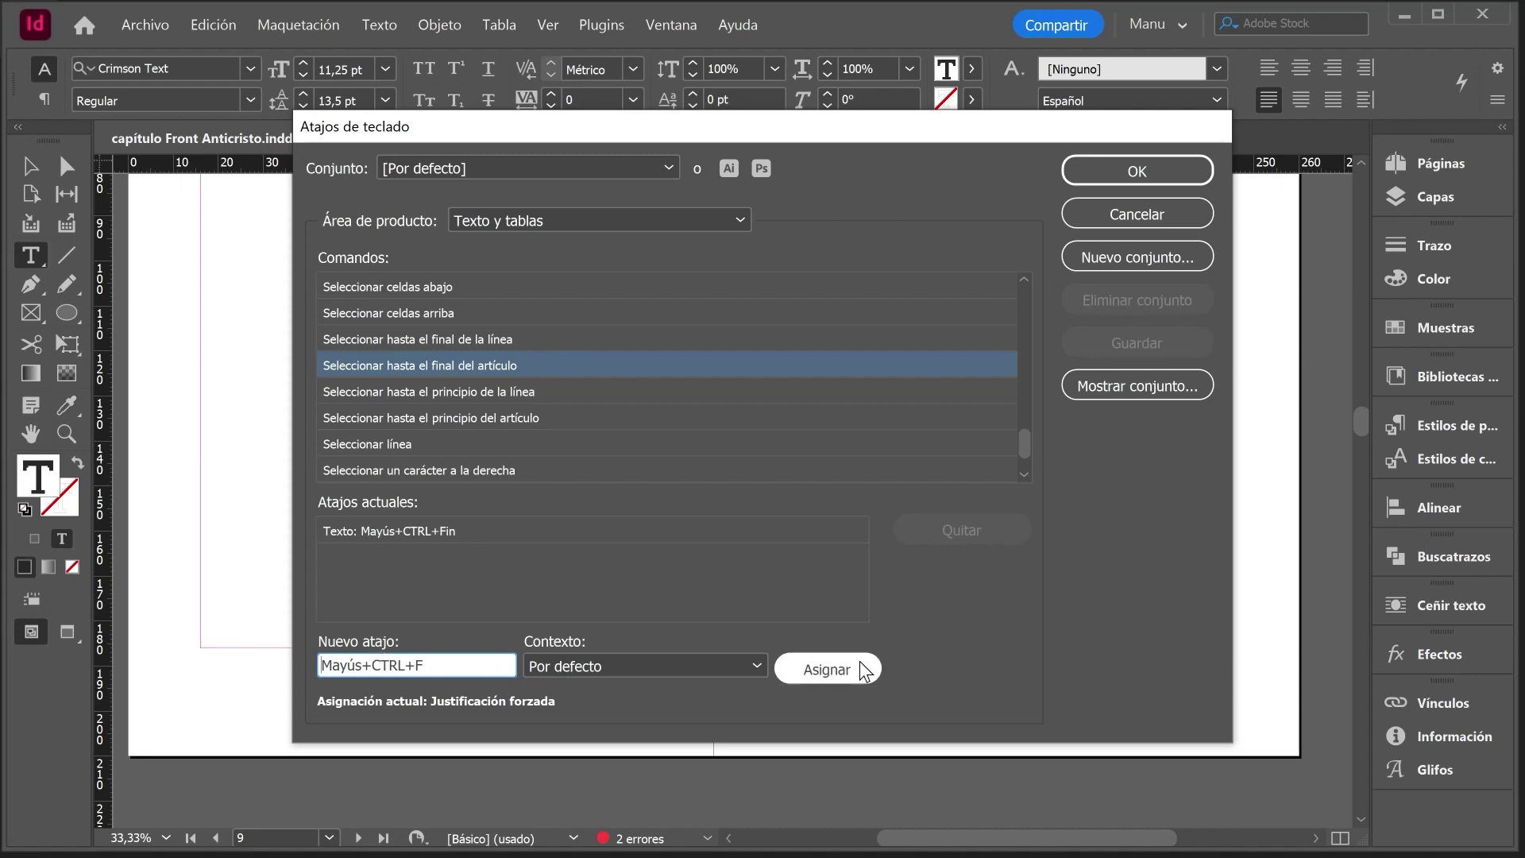
{"action": "left_click", "coordinate": [837, 670]}
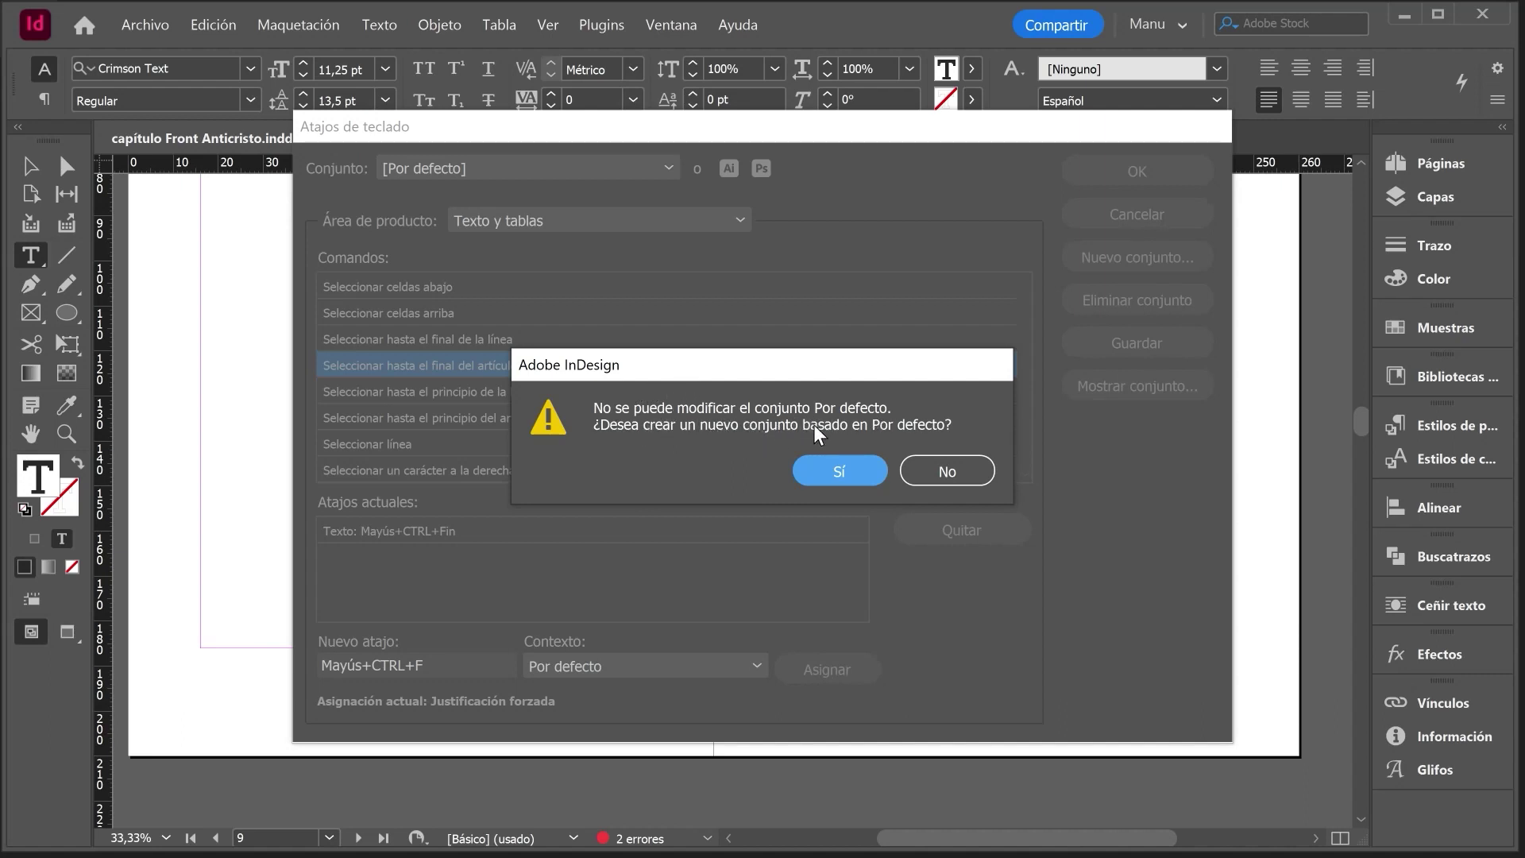
{"action": "left_click", "coordinate": [832, 471]}
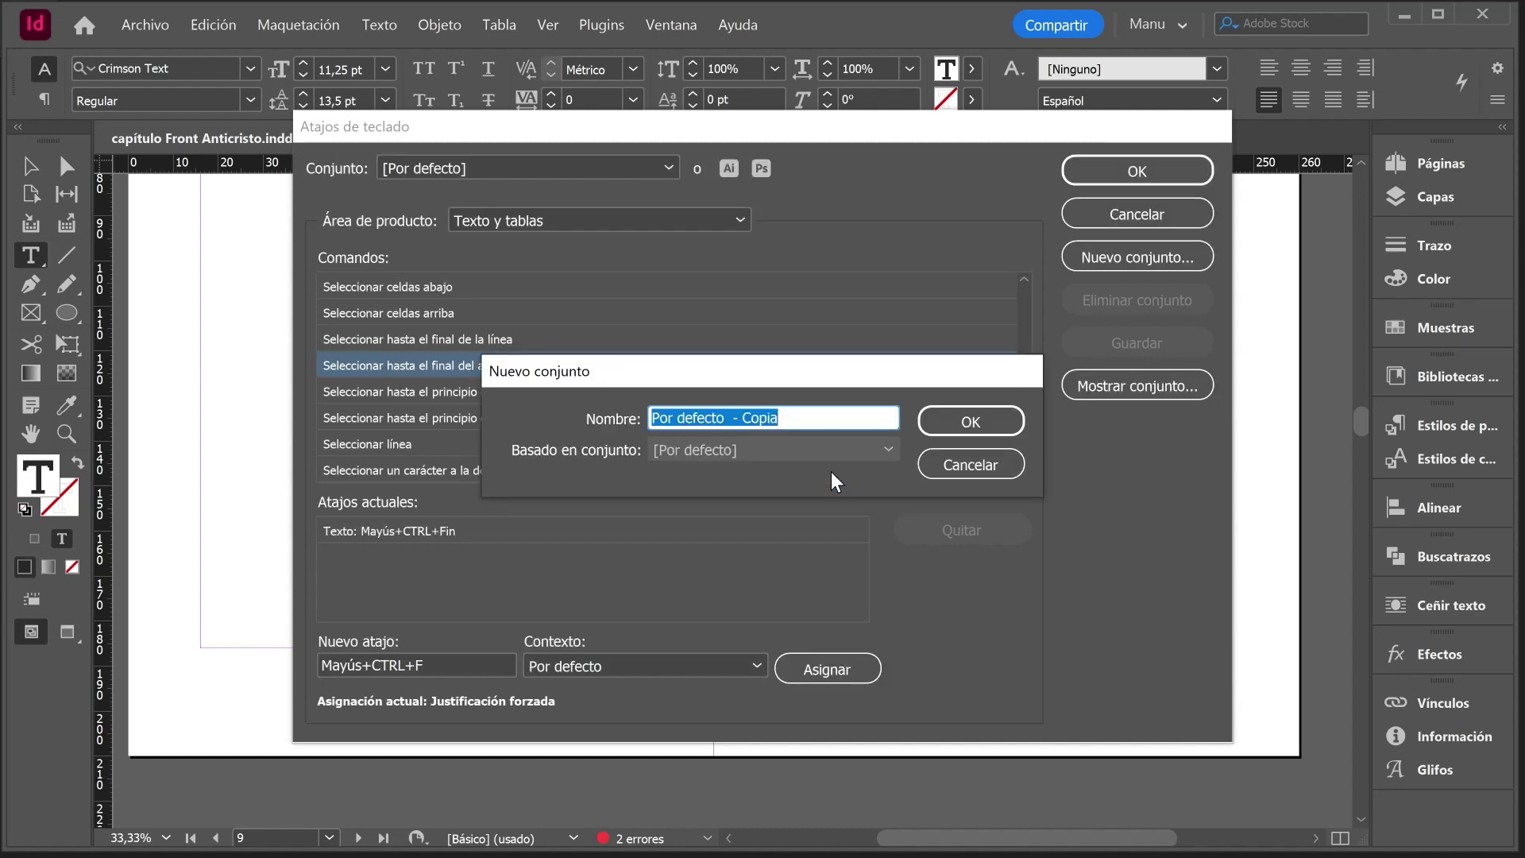
{"action": "type", "text": "Atajos propios"}
{"action": "left_click", "coordinate": [972, 426]}
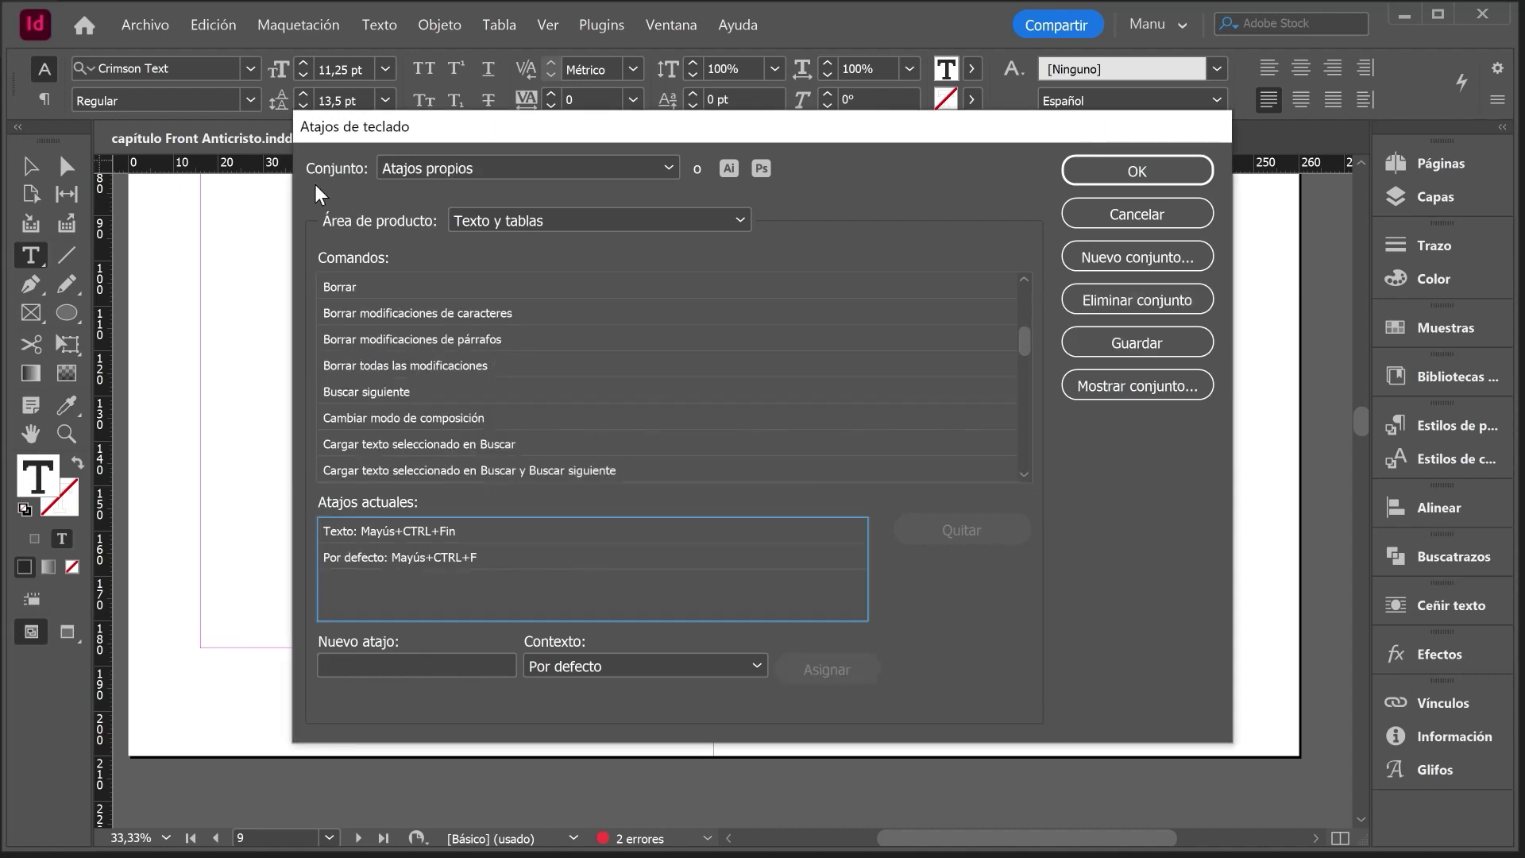
Check the available shortcut sets, keep "Atajos propios" active and accept the keyboard shortcut settings
{"action": "left_click", "coordinate": [638, 163]}
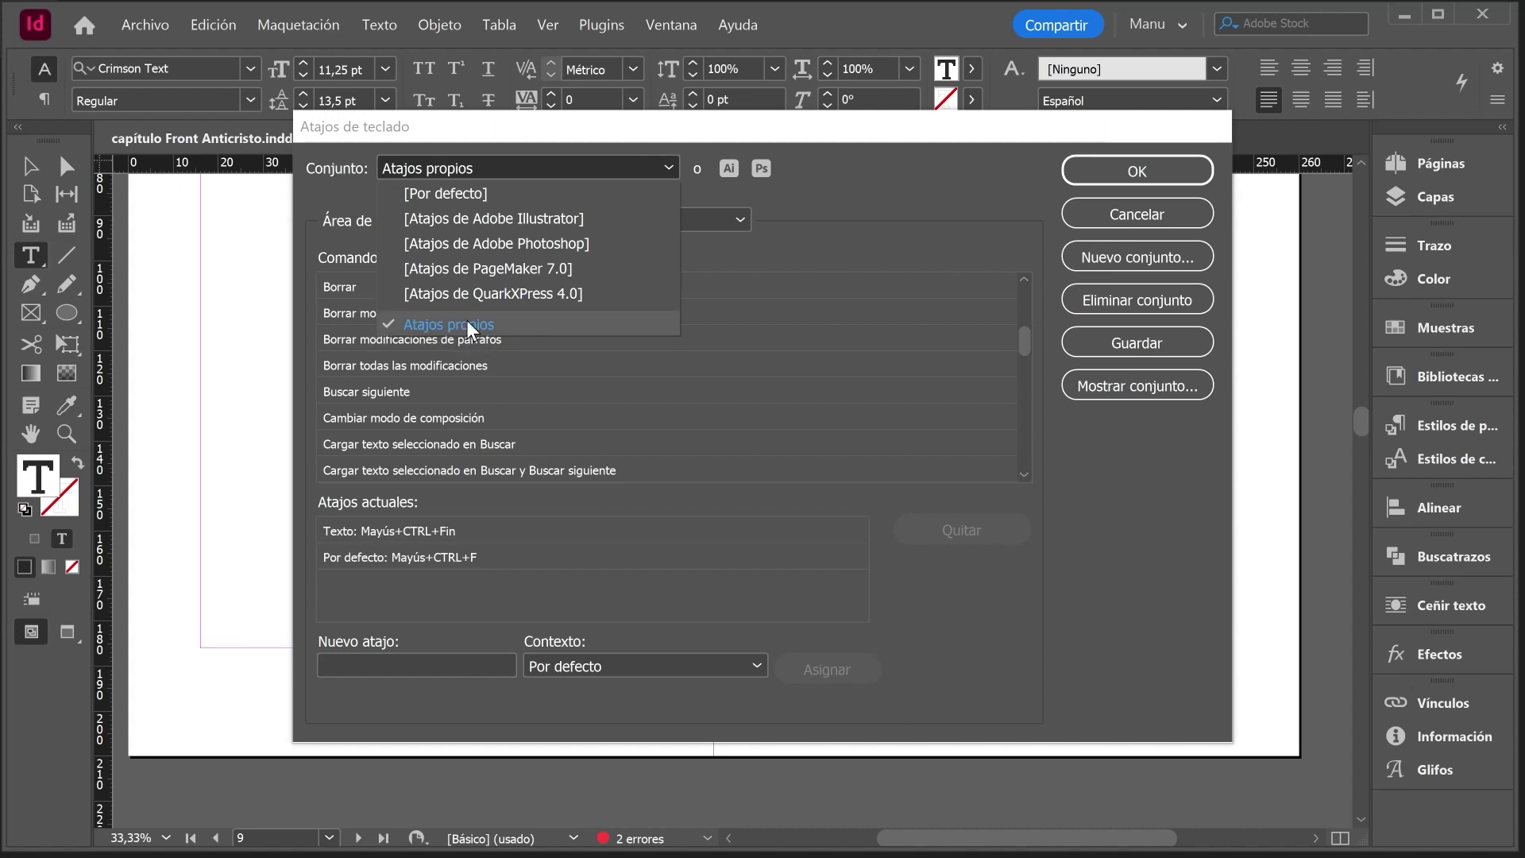
{"action": "left_click", "coordinate": [667, 168]}
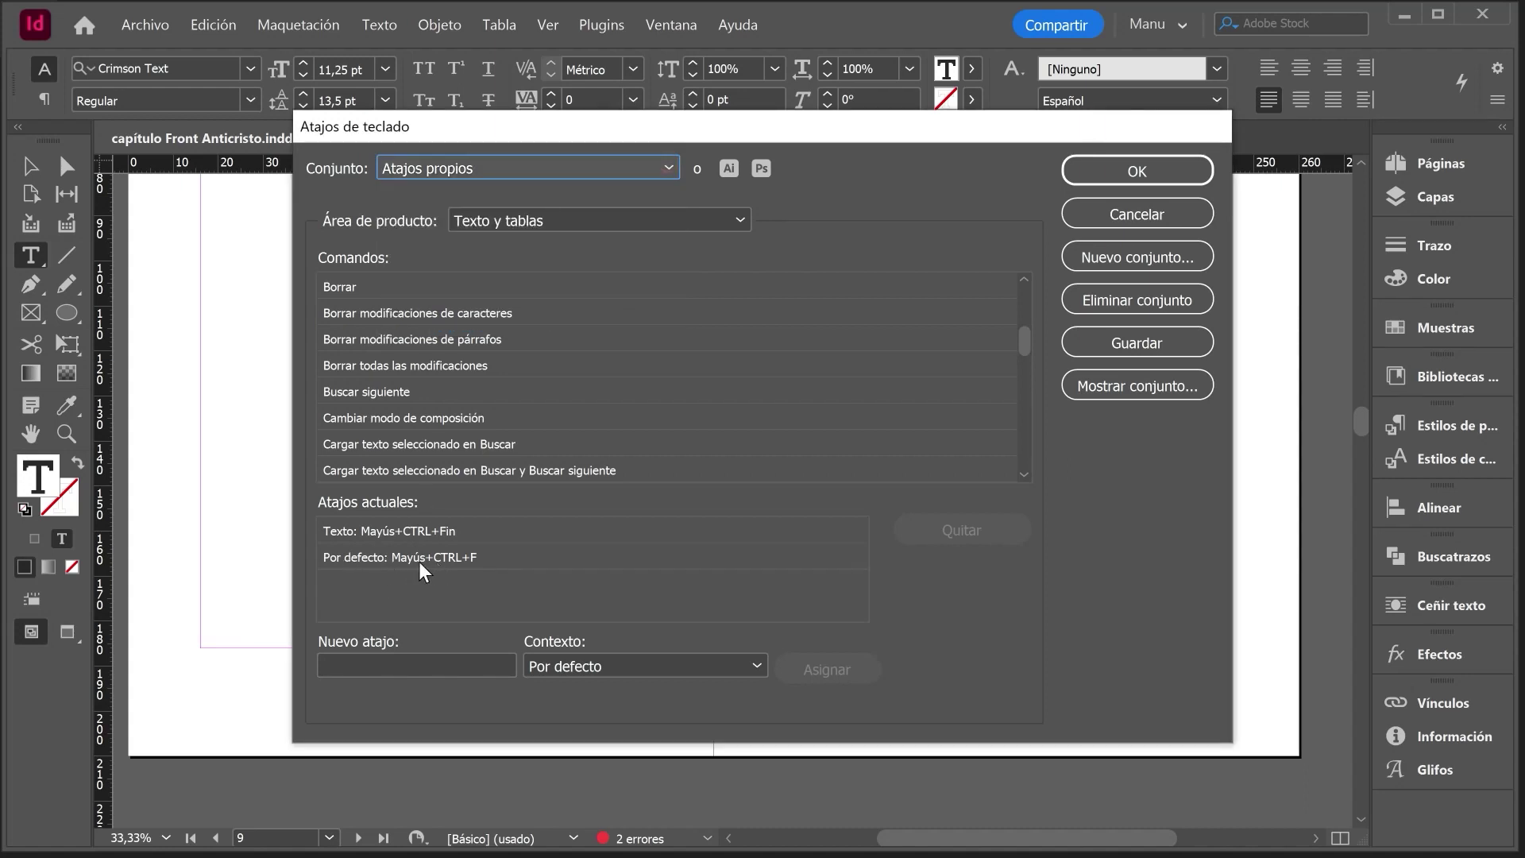
{"action": "left_click", "coordinate": [1152, 168]}
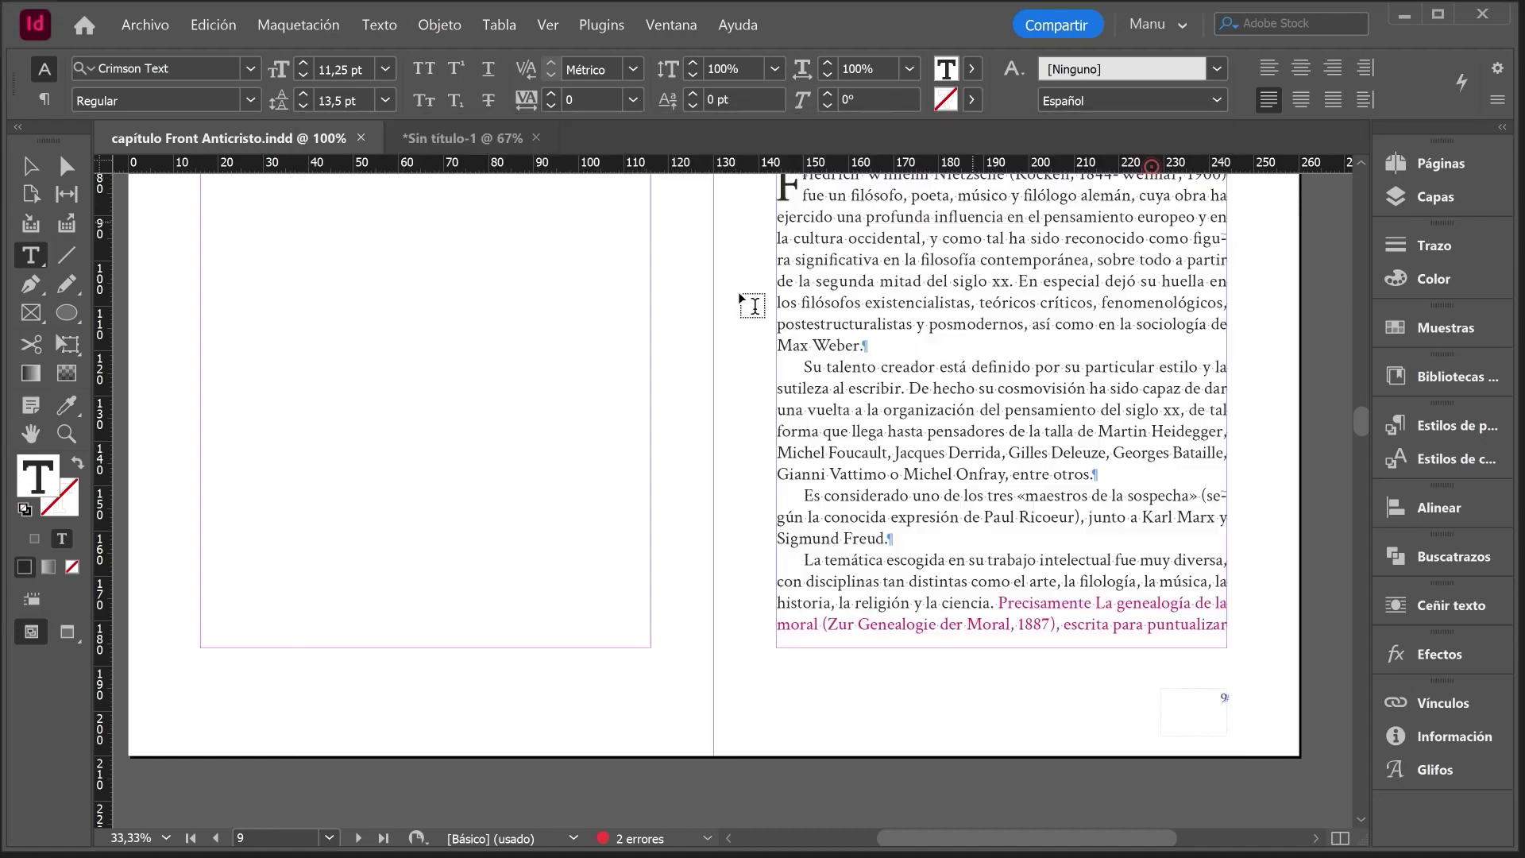
Select the text from "Su talento creador" to the end of the story and review the selected range across the pages
{"action": "left_click", "coordinate": [803, 359]}
{"action": "key", "text": "ctrl+shift+End"}
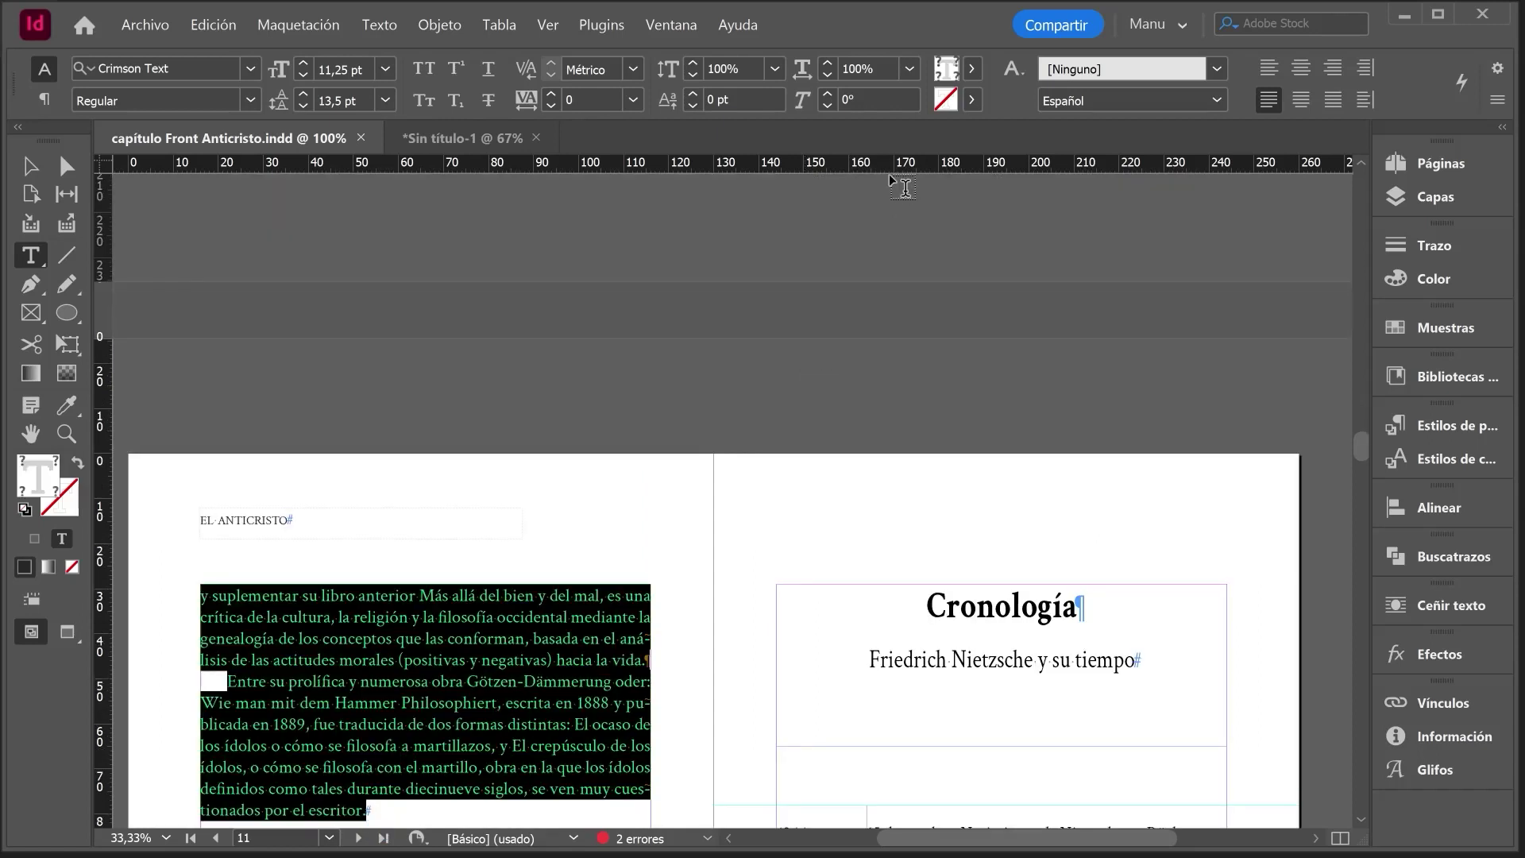
{"action": "scroll", "coordinate": [728, 380], "scroll_direction": "down", "scroll_amount": 4}
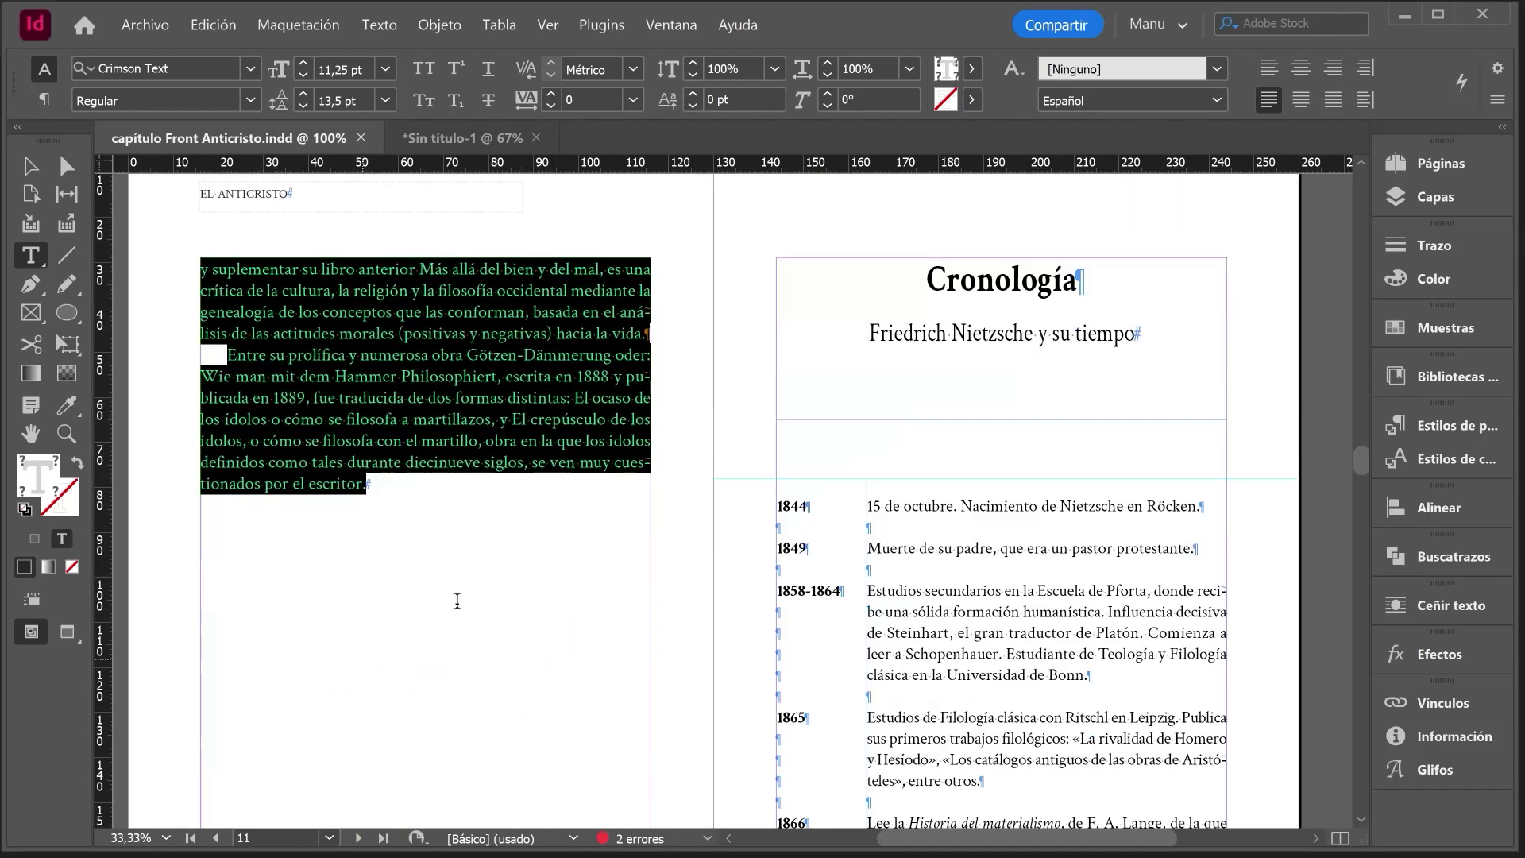
{"action": "scroll", "coordinate": [925, 566], "scroll_direction": "up", "scroll_amount": 7}
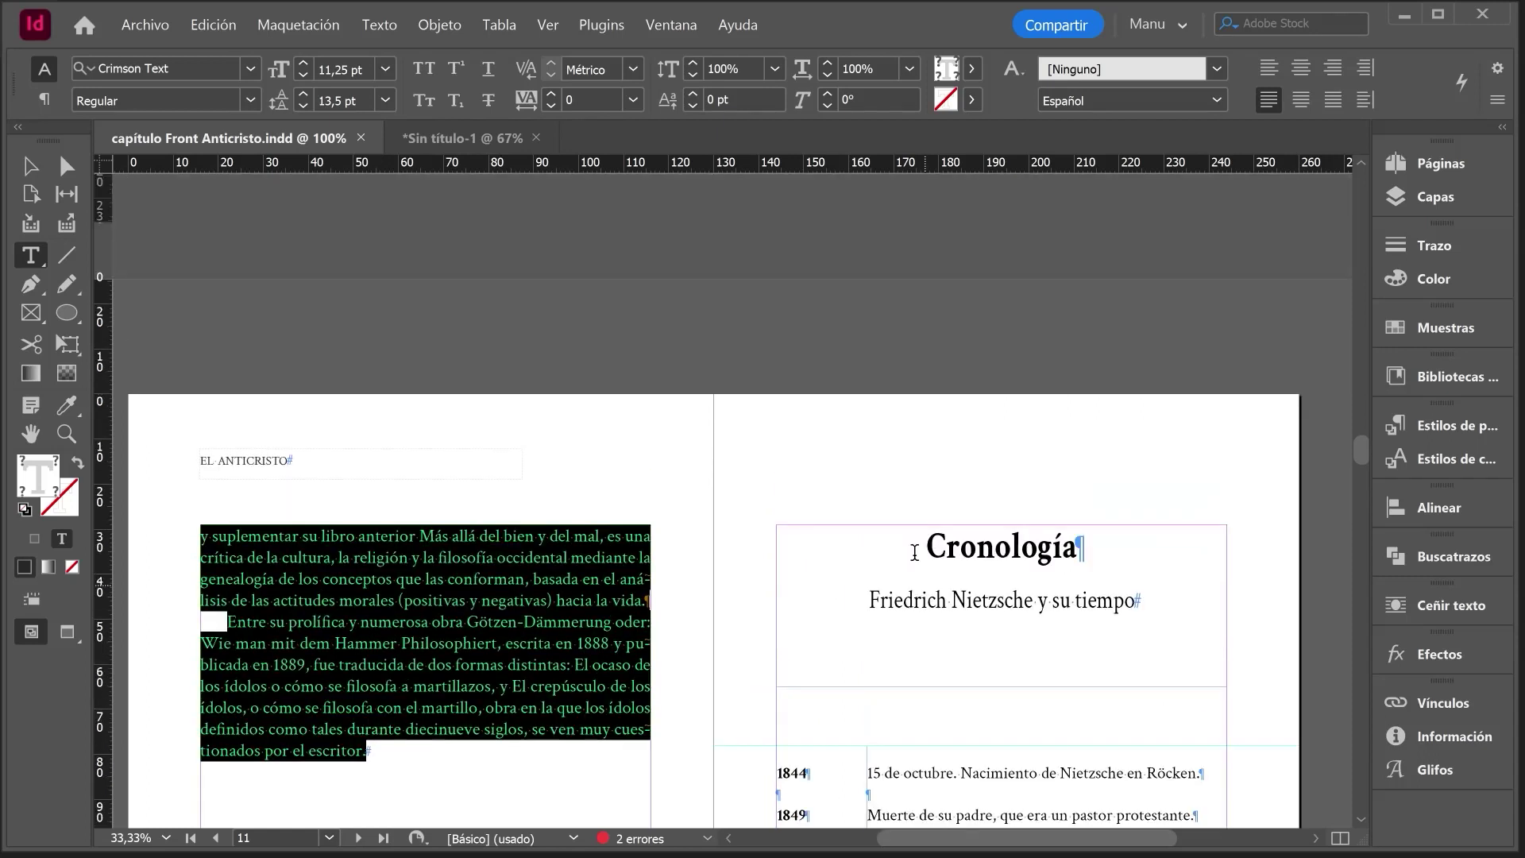
{"action": "scroll", "coordinate": [925, 566], "scroll_direction": "up", "scroll_amount": 7}
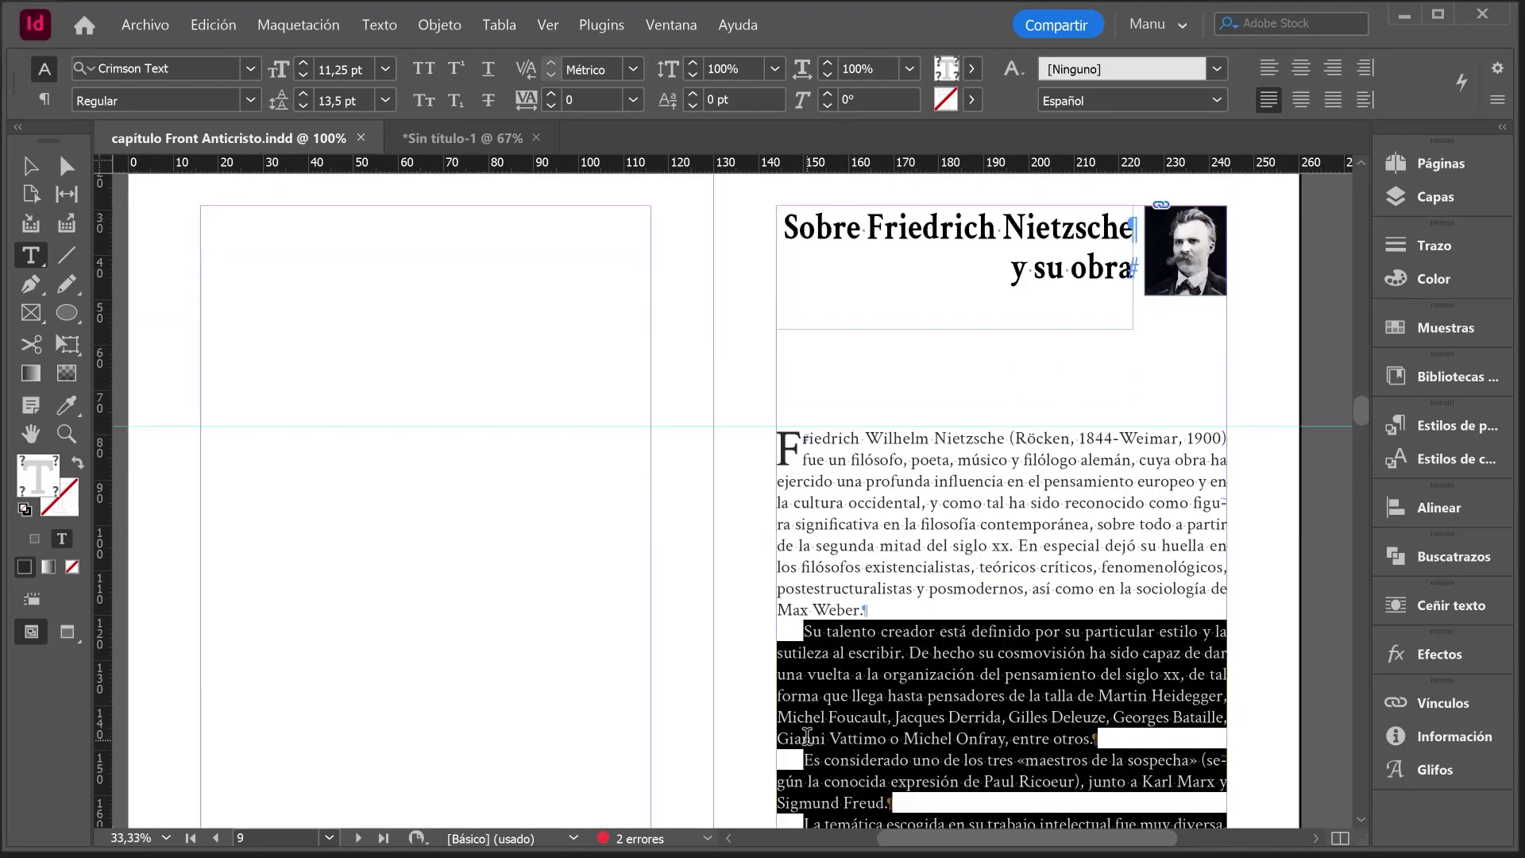
Repeat the selection from the start of the second paragraph on page 9 through the end of the story
{"action": "left_click", "coordinate": [803, 629]}
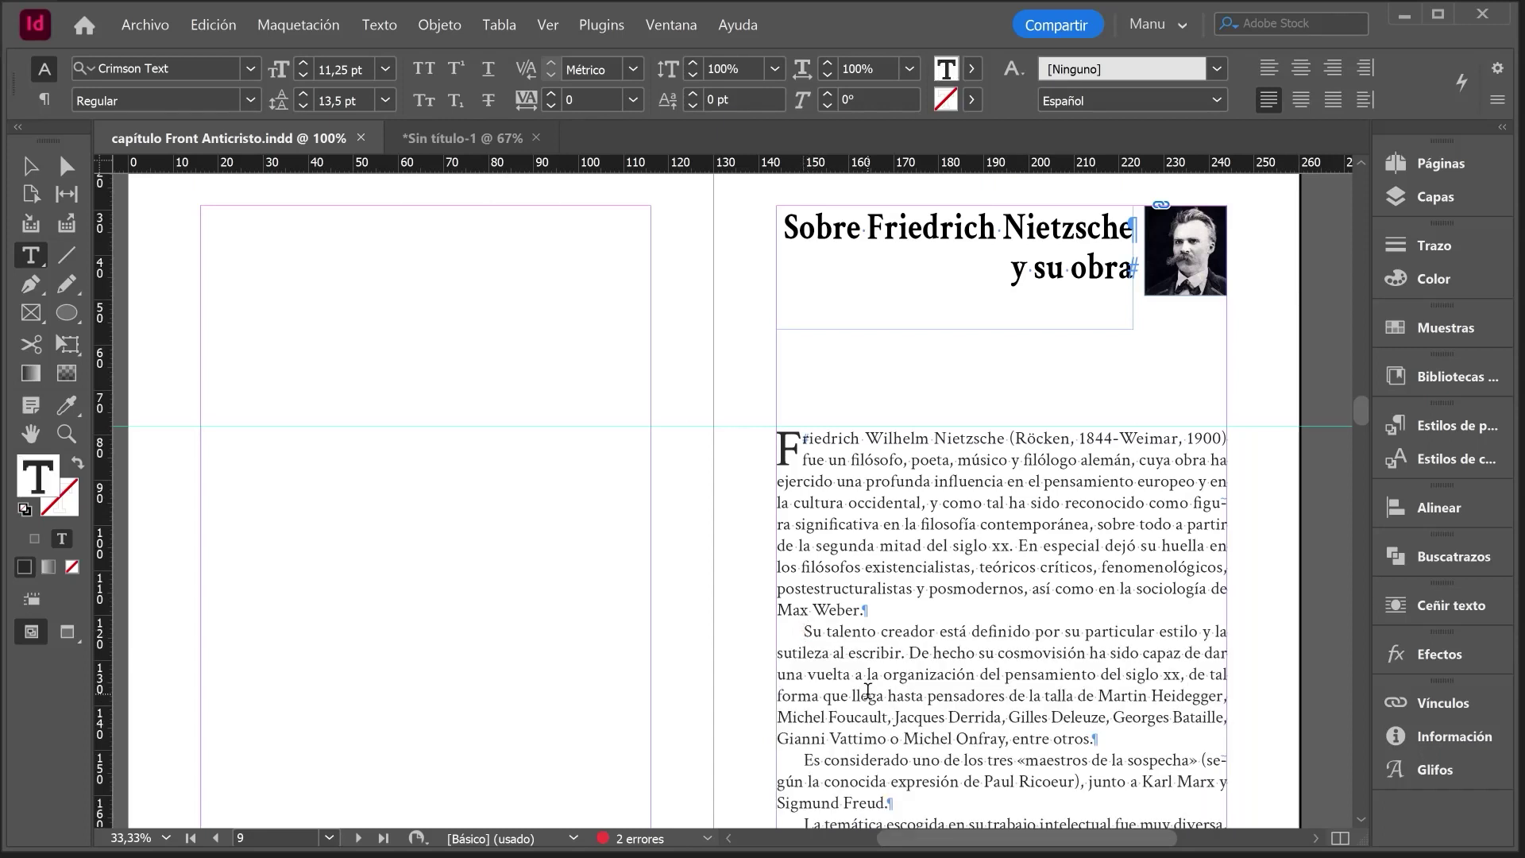
{"action": "key", "text": "ctrl+shift+End"}
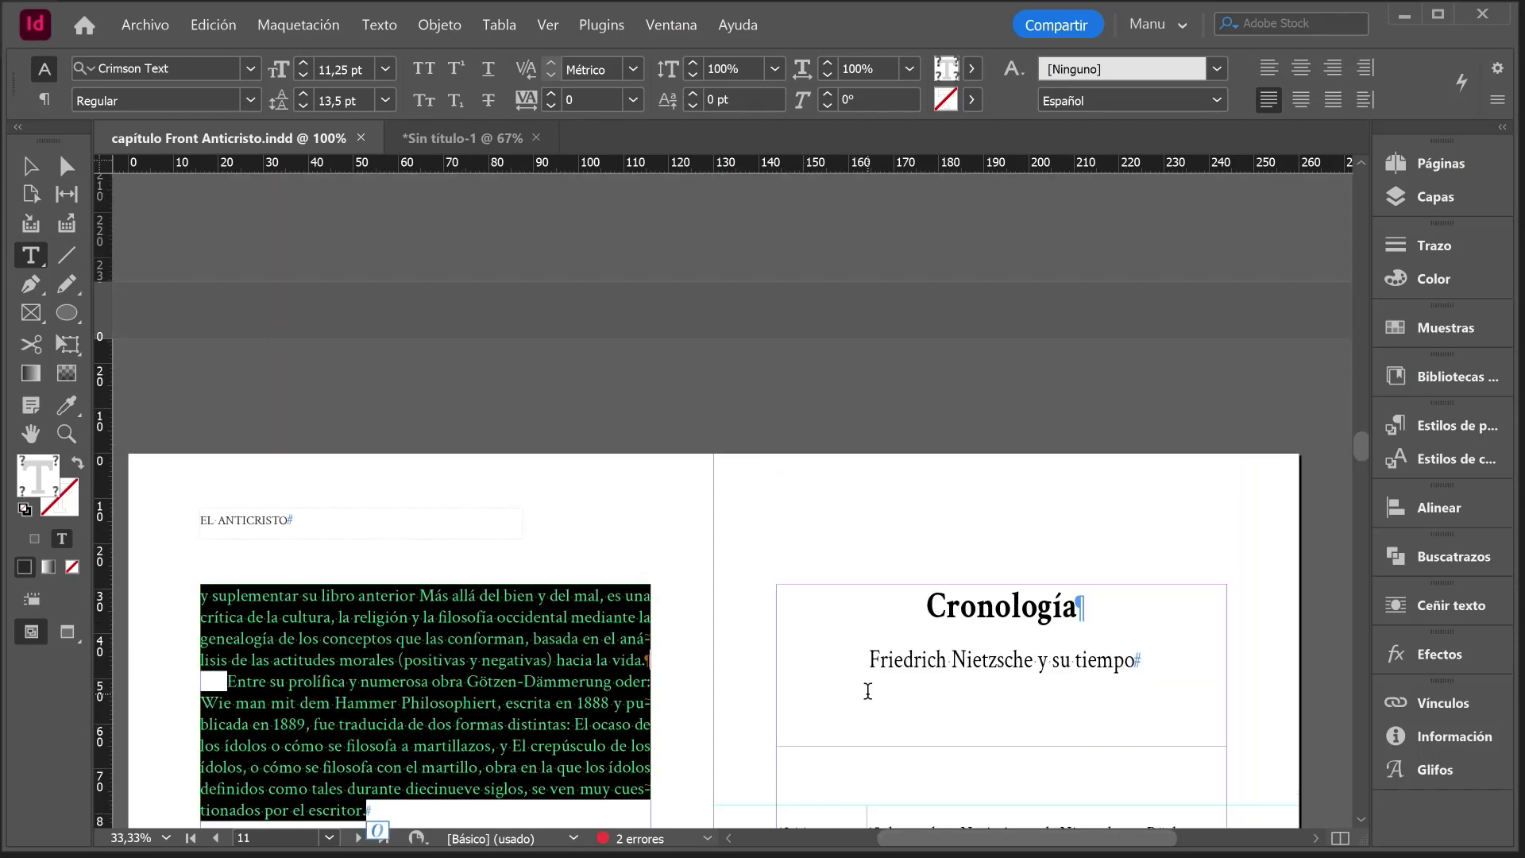
{"action": "scroll", "coordinate": [514, 582], "scroll_direction": "down", "scroll_amount": 5}
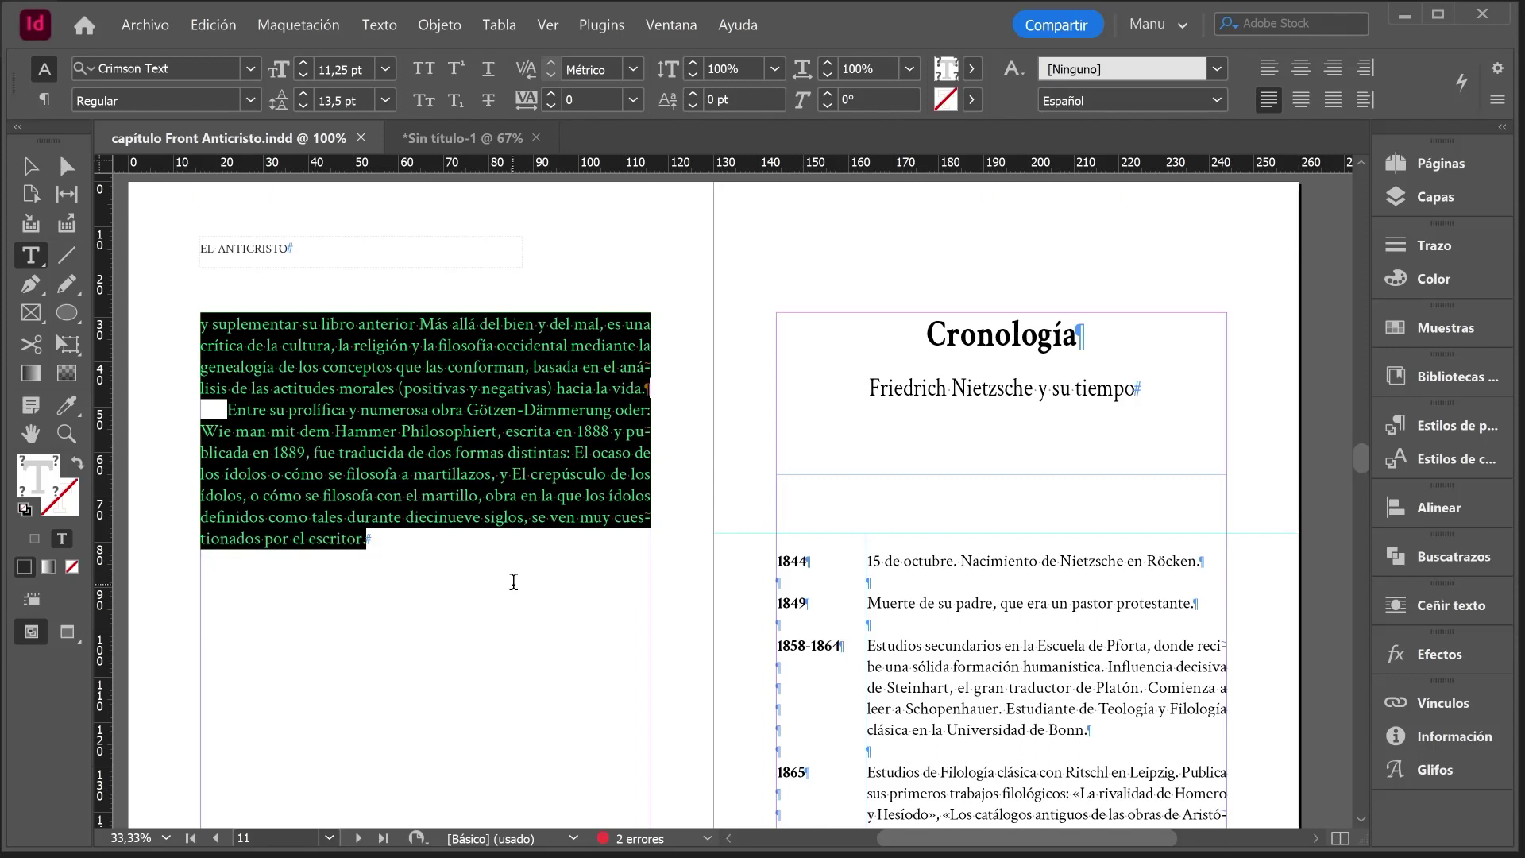
Drop the text selection and go back to page 9 with the Type tool active
{"action": "key", "text": "Escape"}
{"action": "scroll", "coordinate": [412, 399], "scroll_direction": "down", "scroll_amount": 5}
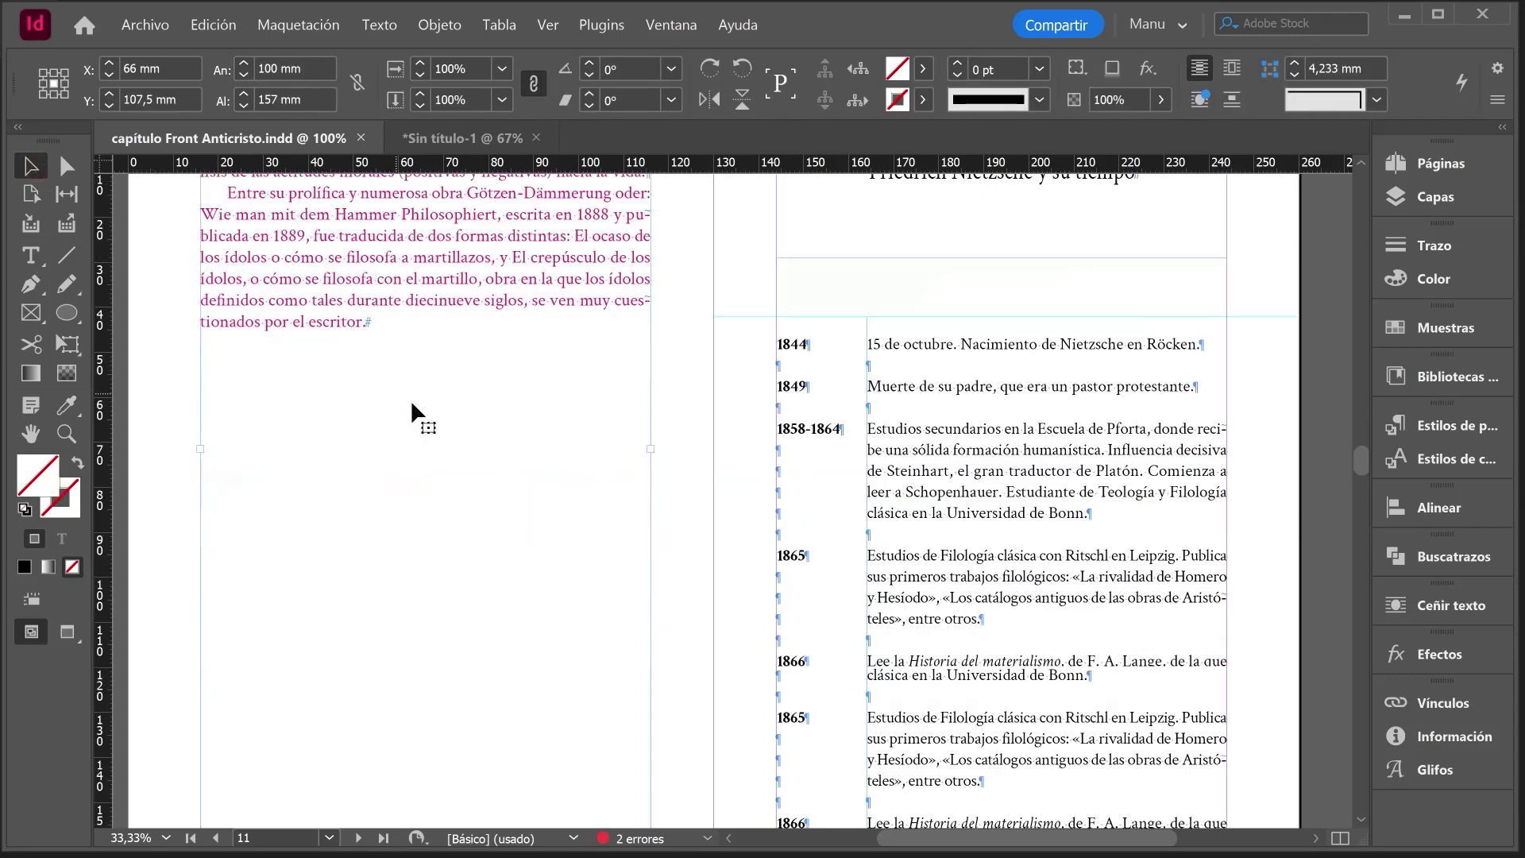
{"action": "key", "text": "alt+Page_Up"}
{"action": "key", "text": "t"}
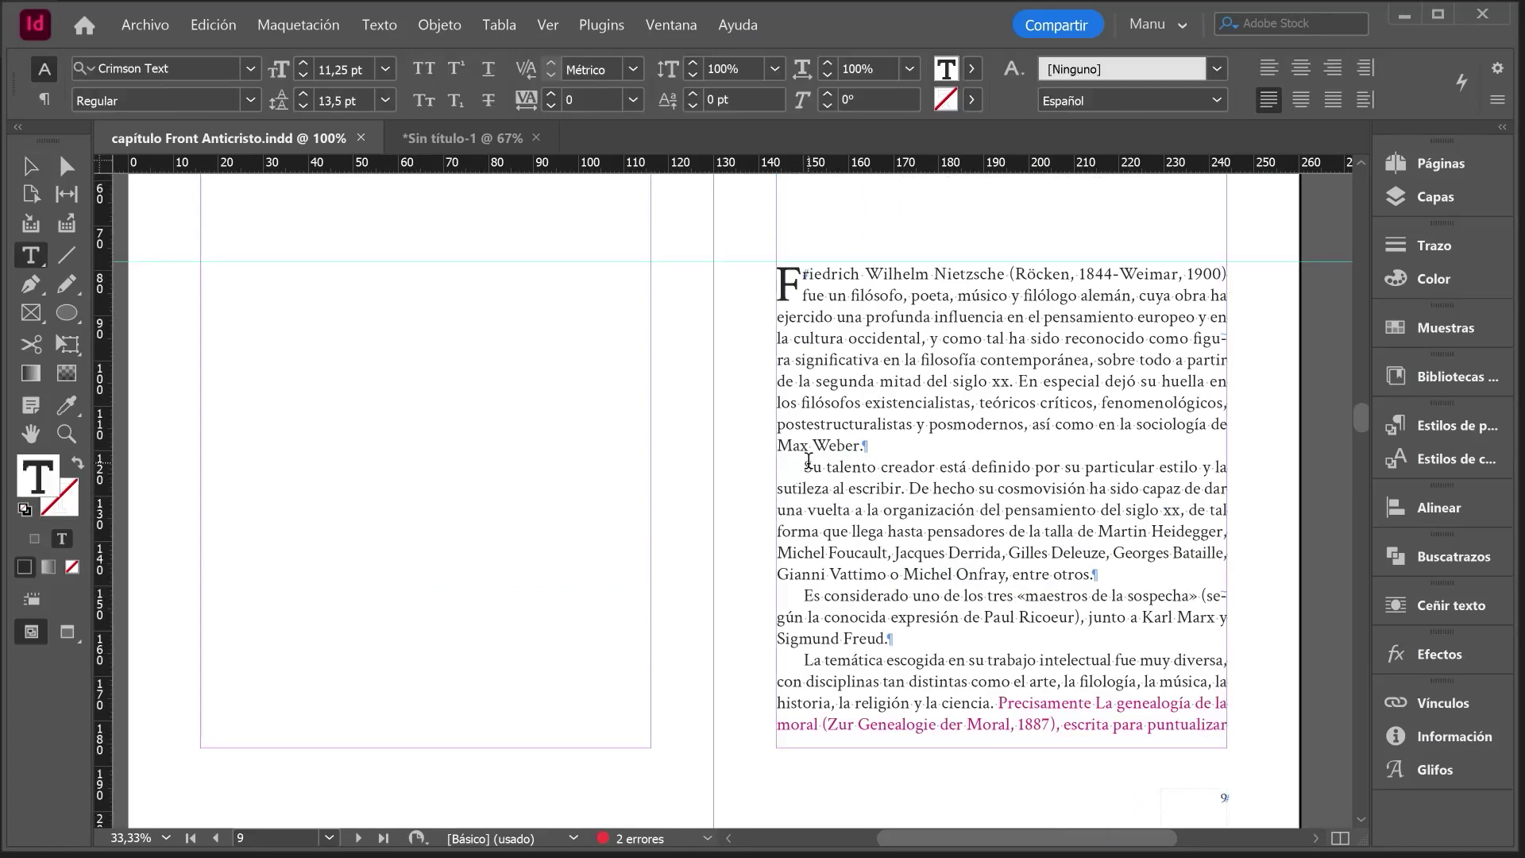